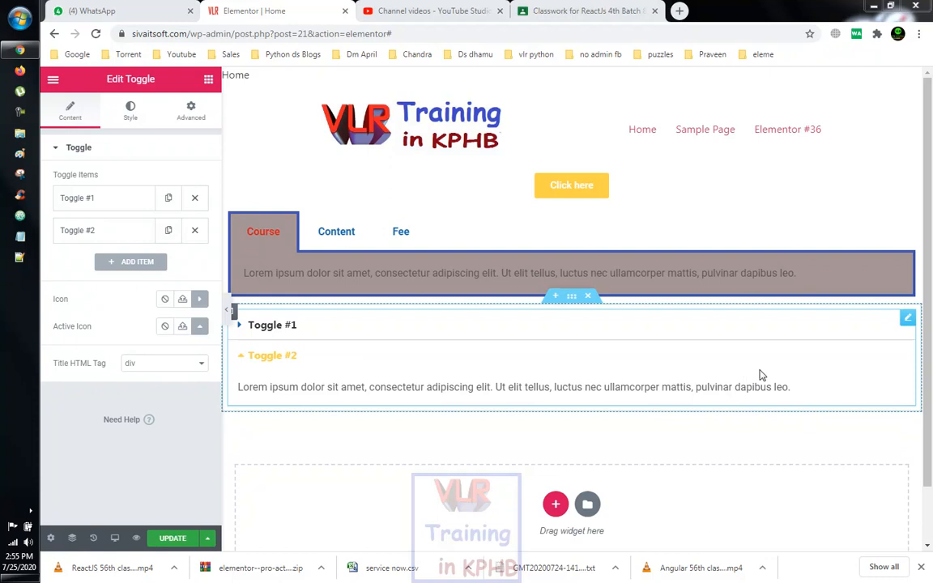
Step: Delete the section containing the existing toggle and add a new single-column section below the tabs
left_click(585, 297)
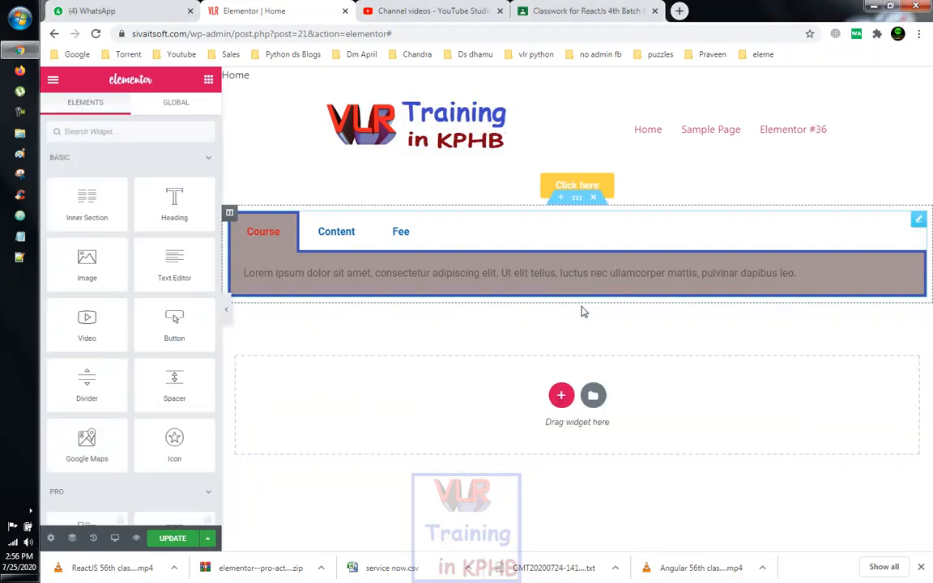
left_click(560, 393)
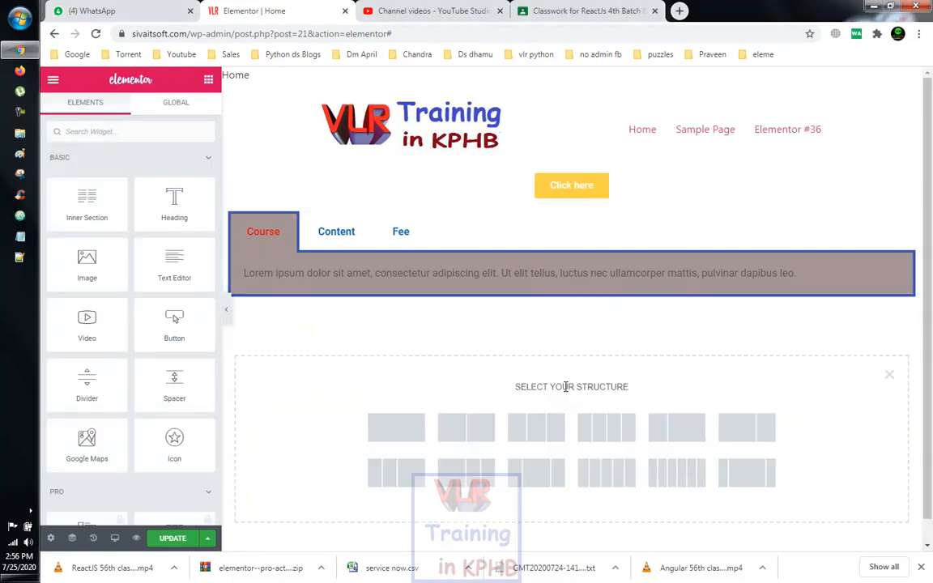
left_click(372, 436)
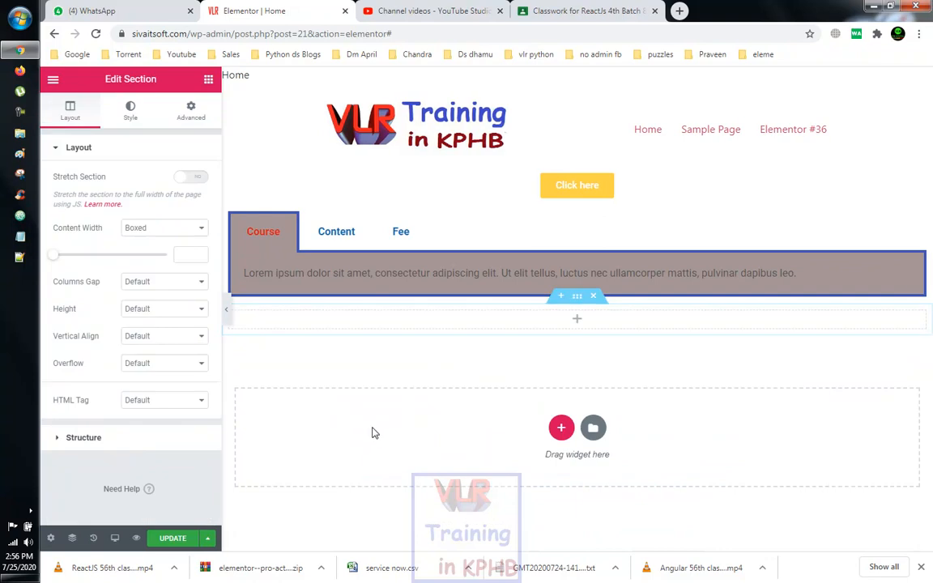
Step: Place a Toggle widget from the general elements into the empty section below the tabs
left_click(208, 79)
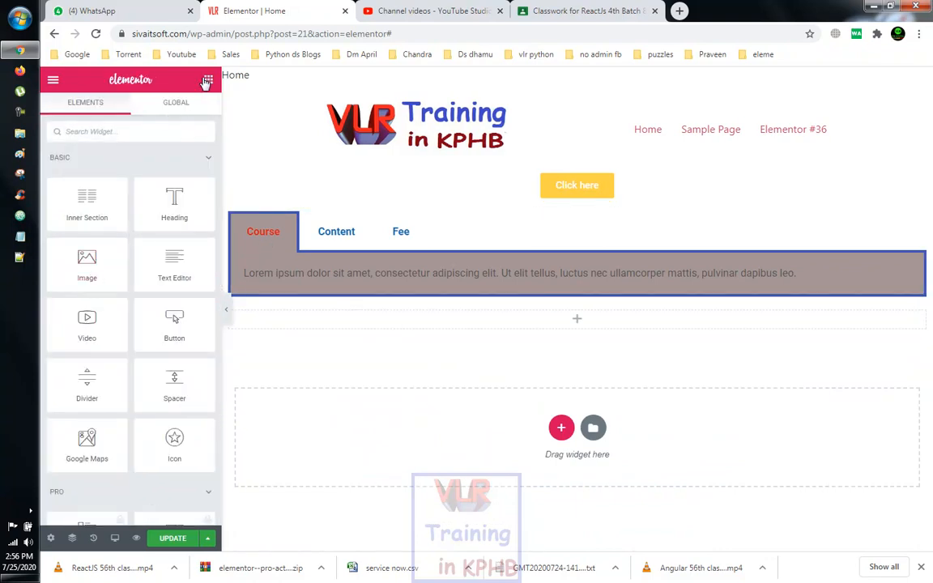
scroll(94, 291, "down", 7)
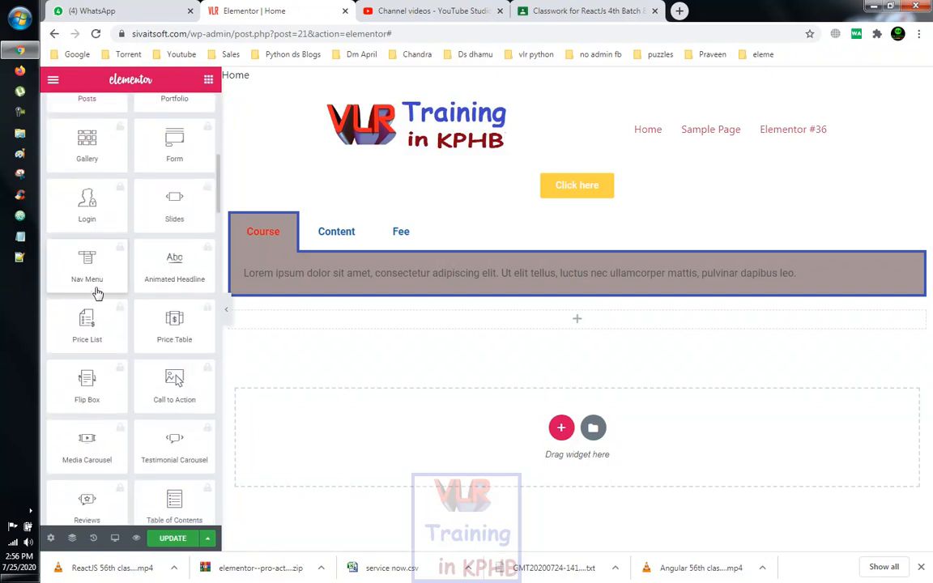
scroll(94, 291, "down", 4)
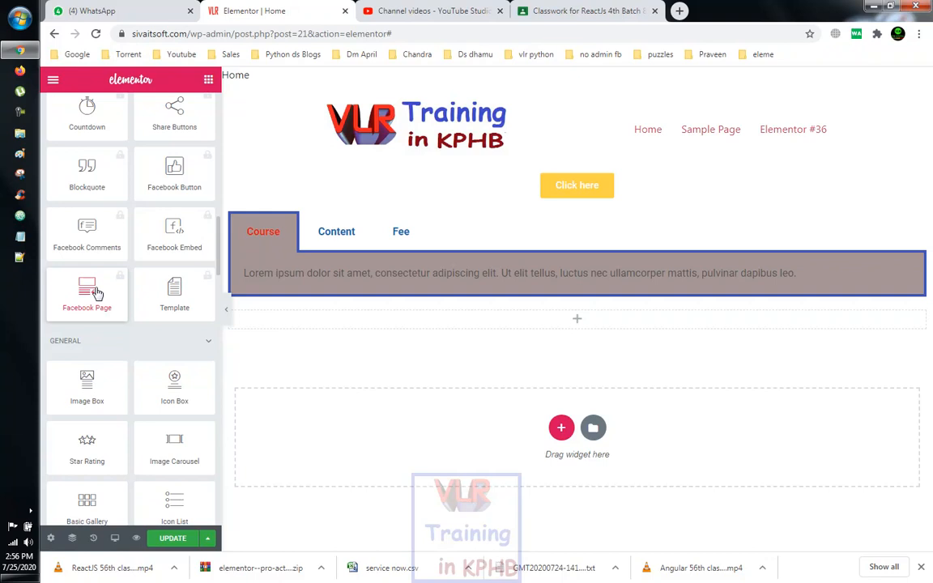
scroll(95, 292, "down", 1)
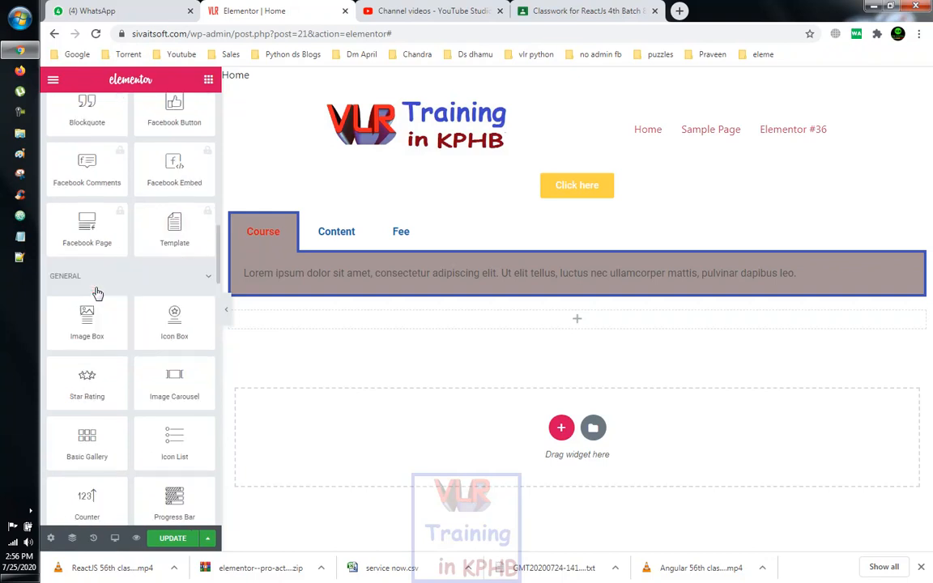
scroll(97, 293, "down", 1)
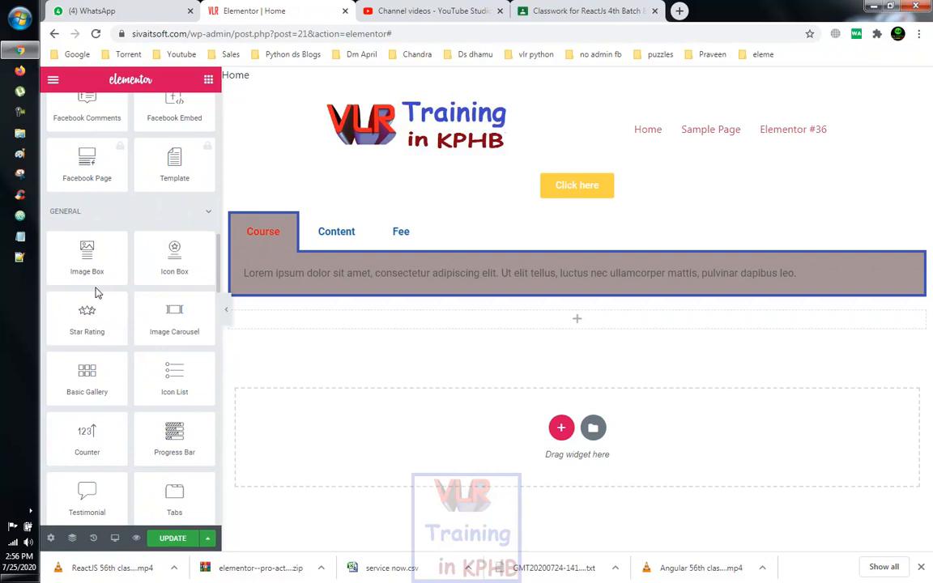
scroll(95, 292, "down", 4)
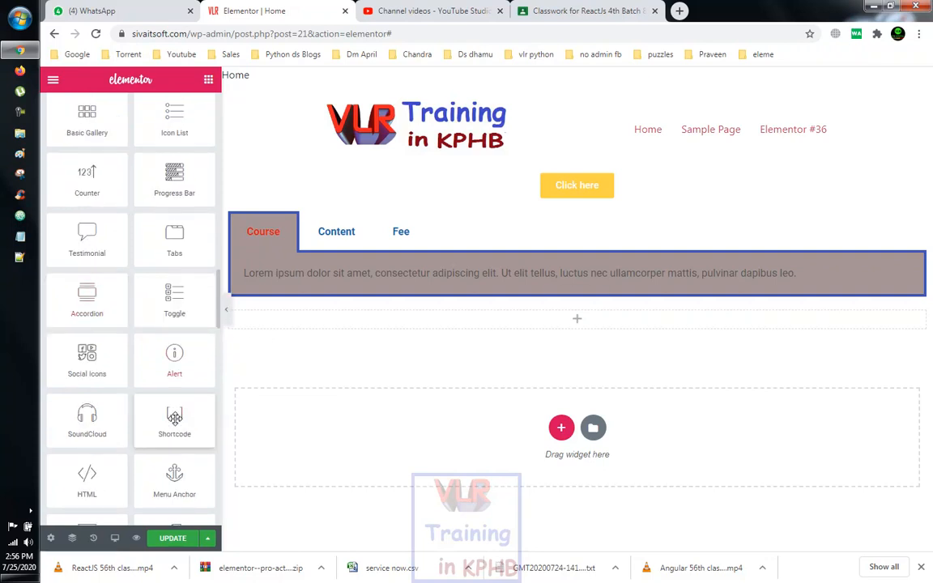
left_click_drag(176, 306, 484, 330)
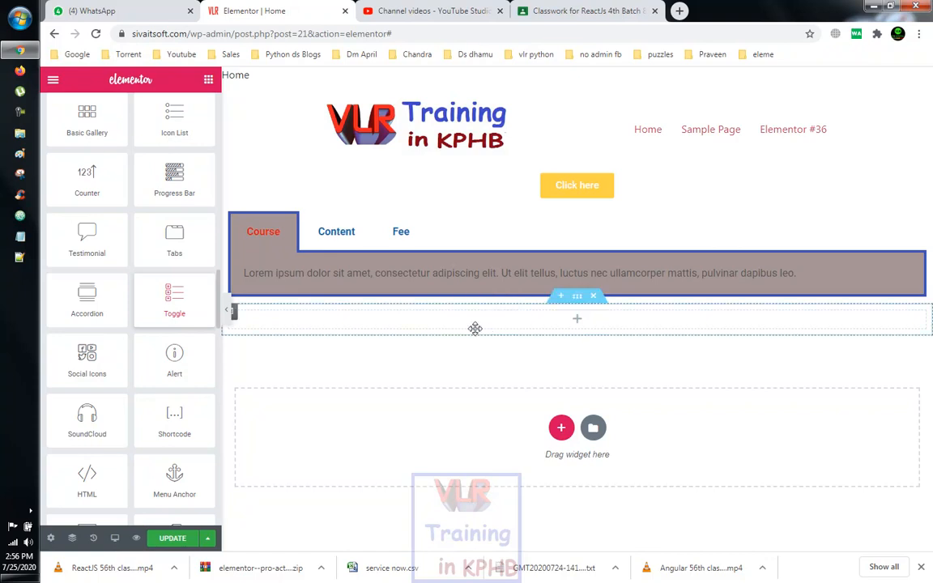
left_click_drag(174, 321, 595, 333)
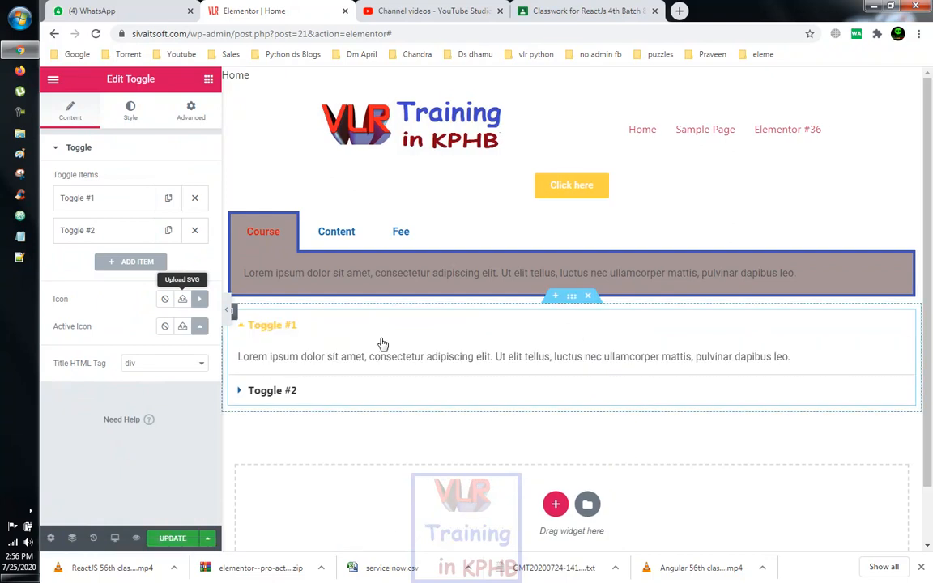
Step: Try out the toggle on the page by collapsing and reopening Toggle #1 and expanding Toggle #2
left_click(243, 330)
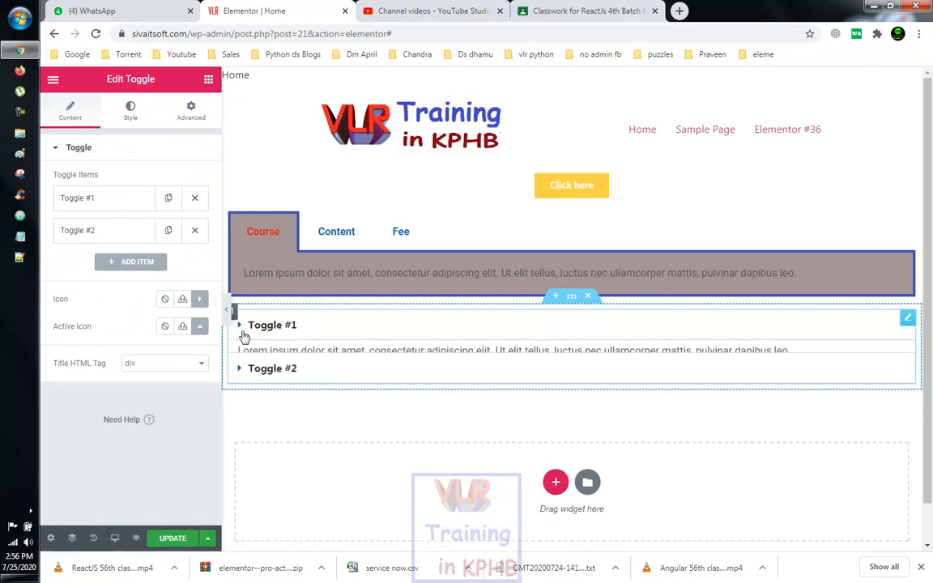
left_click(241, 330)
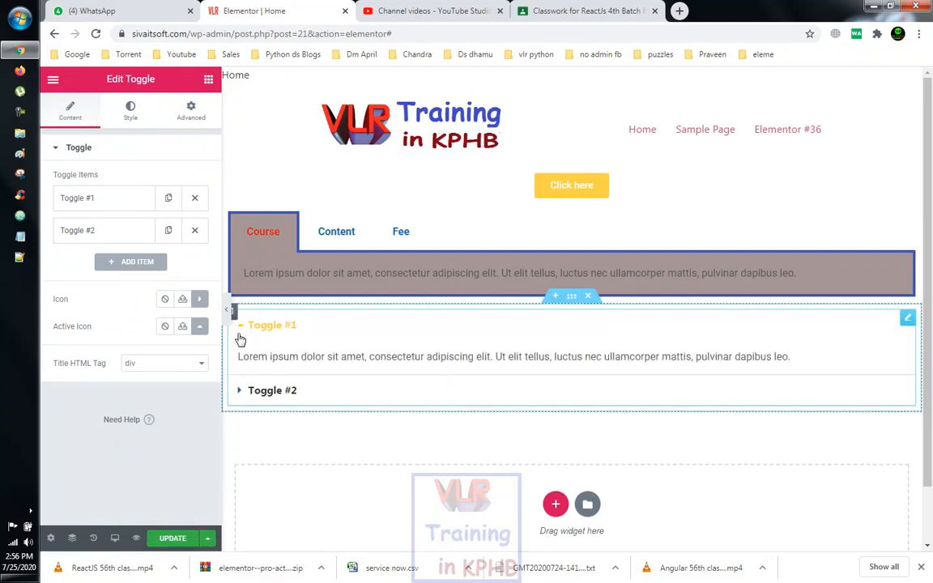
left_click(242, 390)
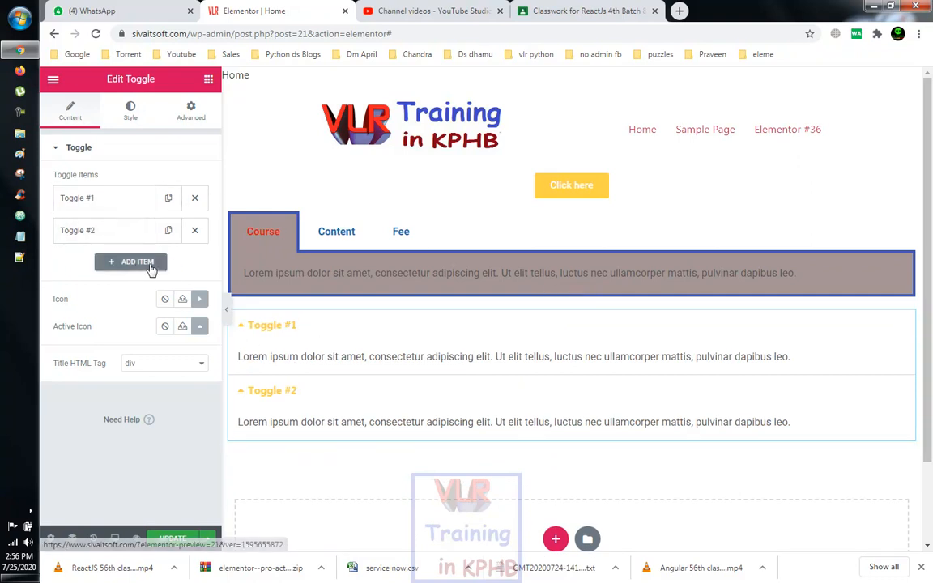
Step: Add a third item to the toggle and check the first item's expanded text and its settings
left_click(134, 262)
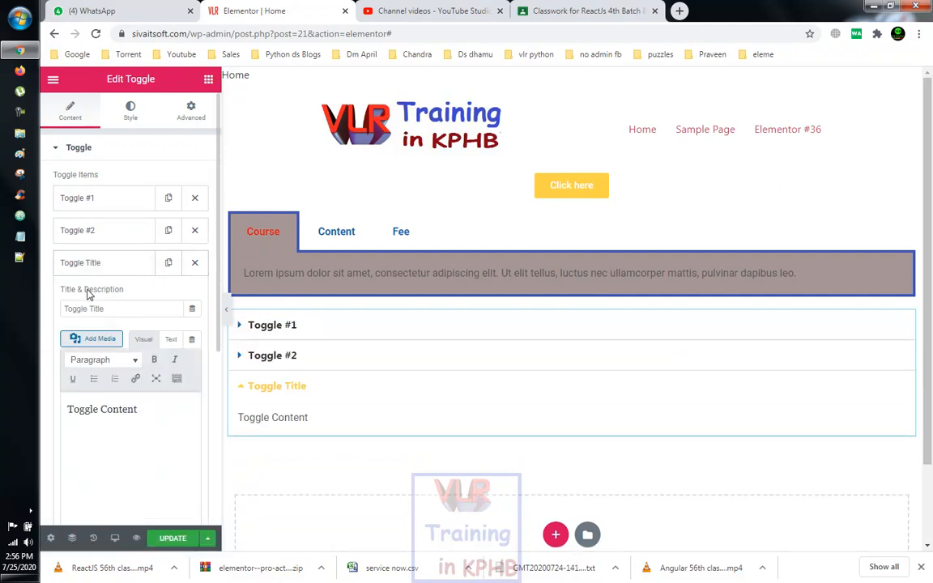
left_click(273, 325)
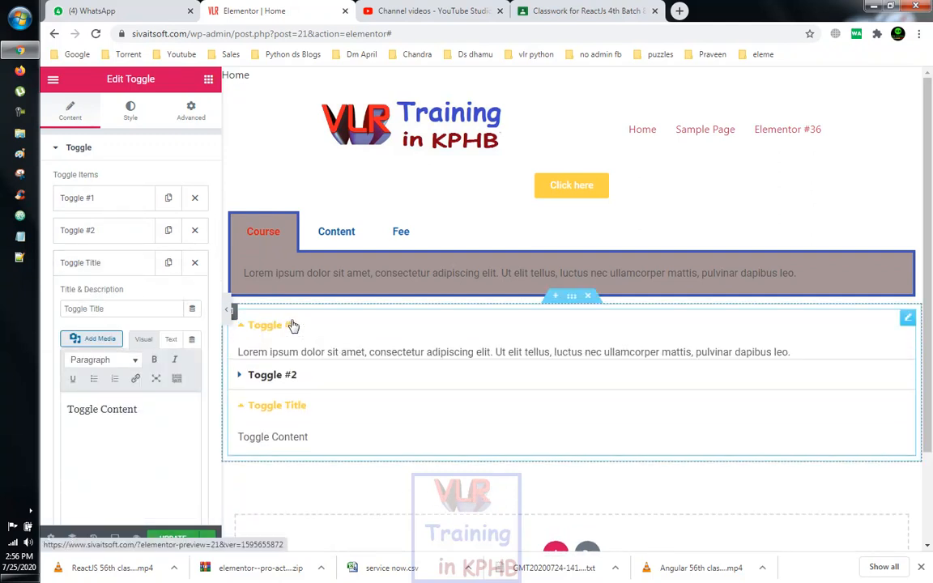
left_click(116, 203)
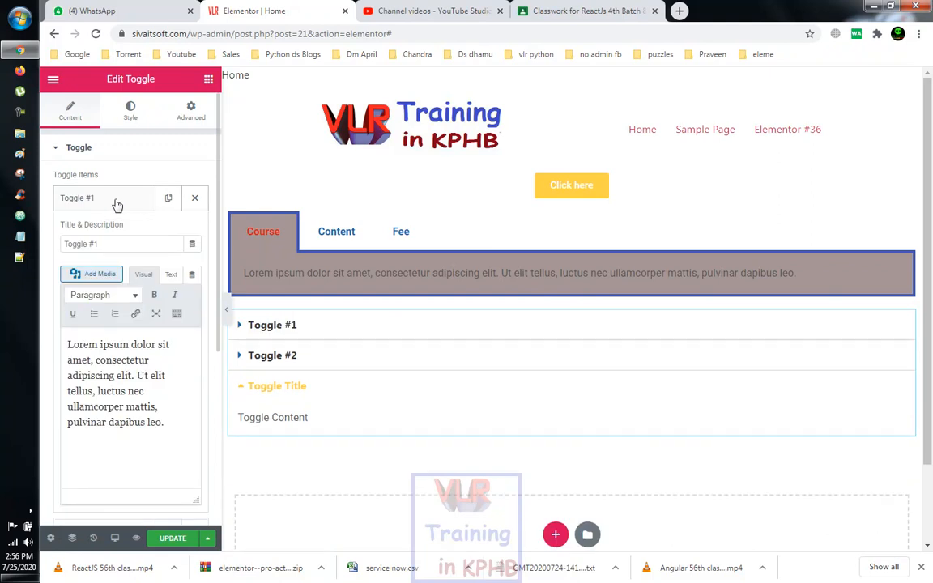
left_click(102, 204)
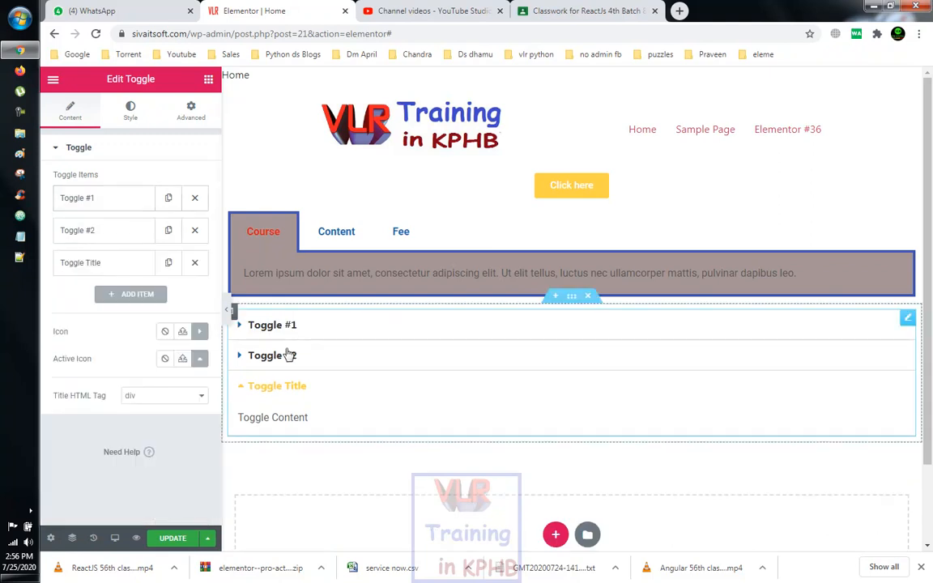
Step: Change the title of the first toggle item, Toggle #1, to "aboutUs"
left_click(292, 327)
left_click(108, 201)
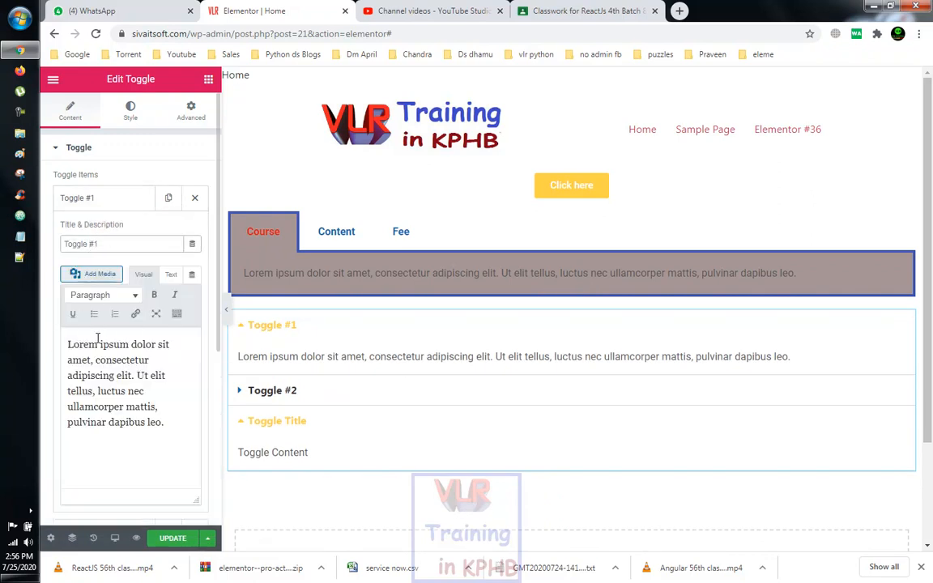
left_click_drag(112, 243, 63, 236)
type("about")
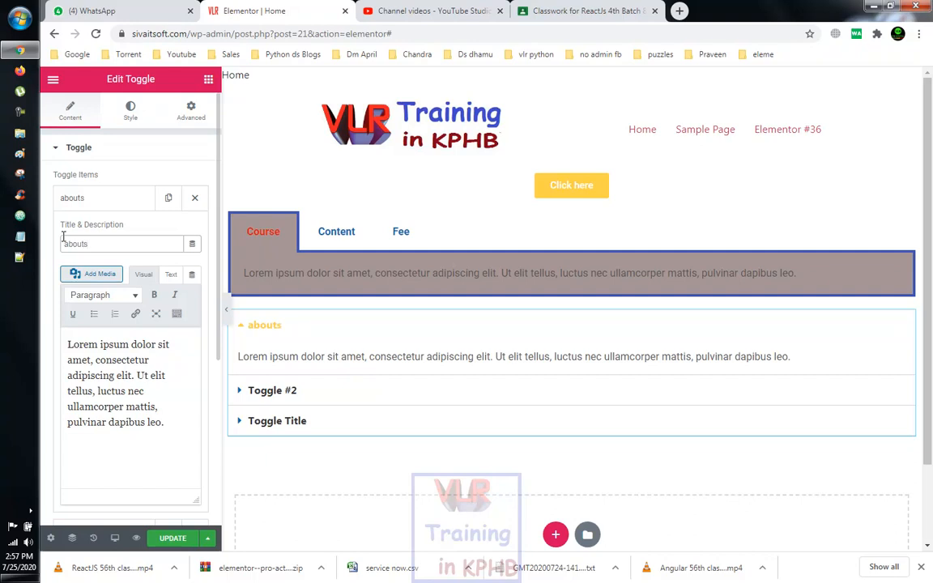
type("Us")
Step: Look at the second toggle item's settings and change the third item's title to "content"
scroll(147, 296, "down", 1)
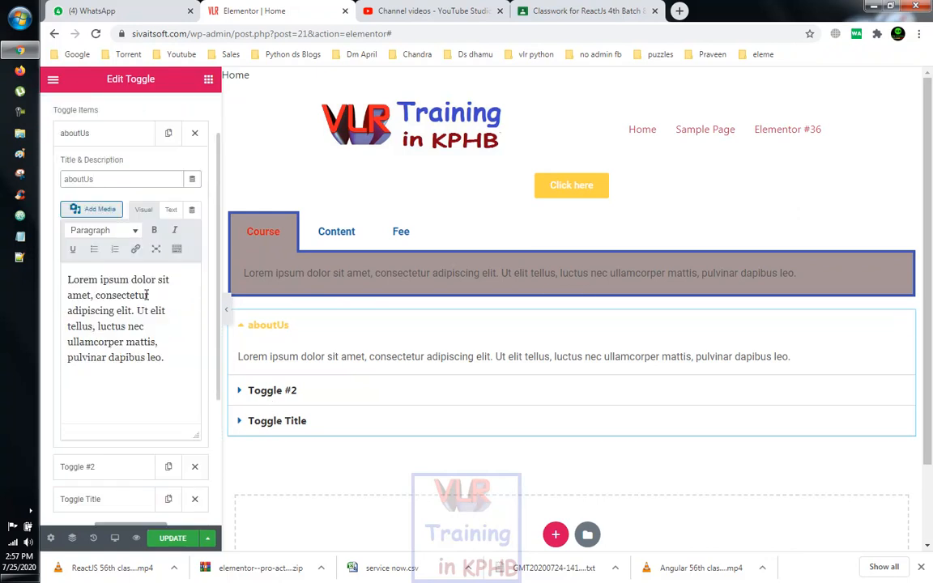
left_click(118, 468)
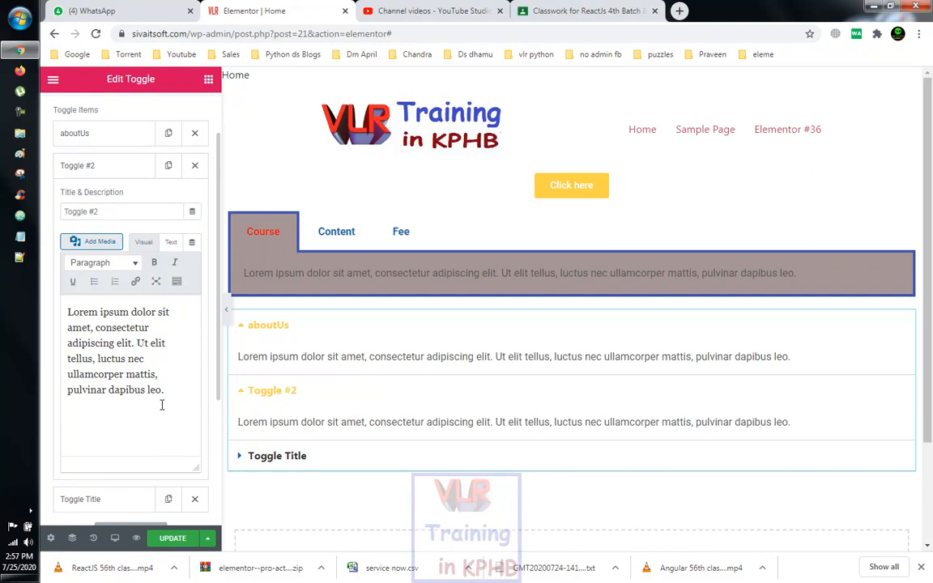
left_click(110, 498)
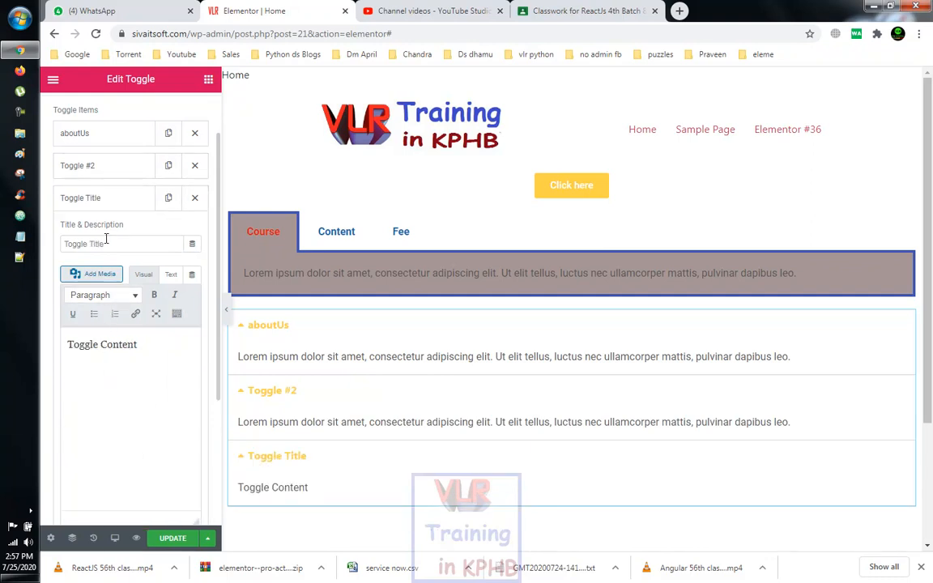
left_click_drag(114, 243, 53, 247)
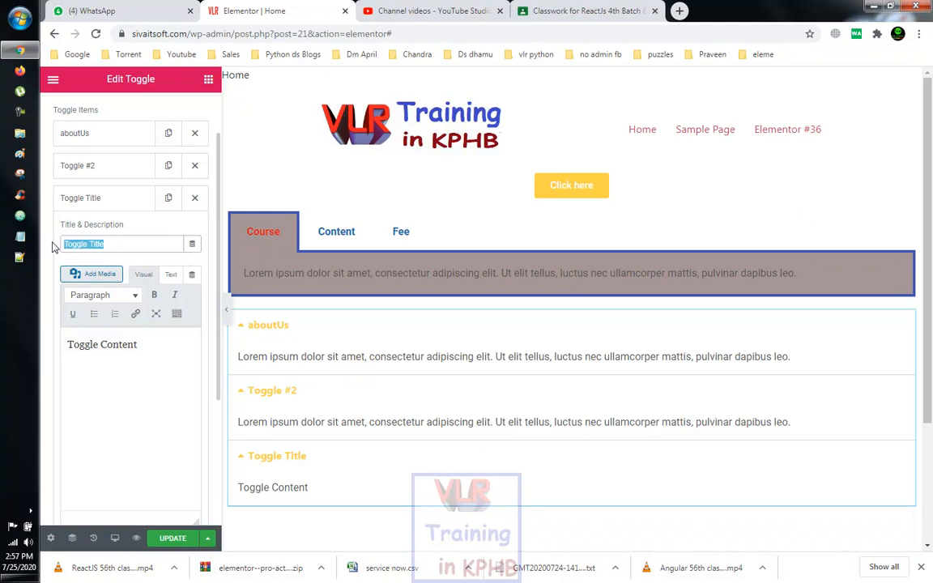
type("co")
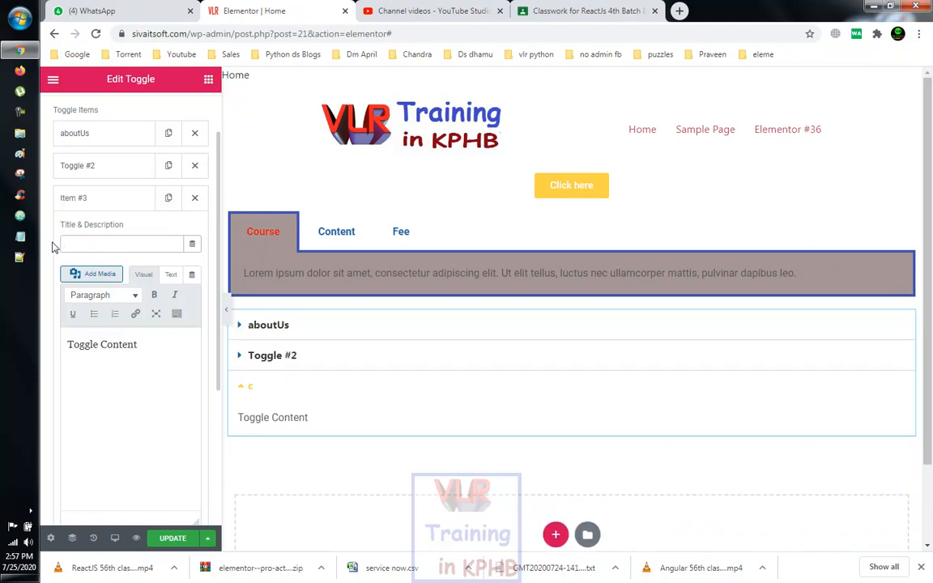
key("BackSpace")
type("content")
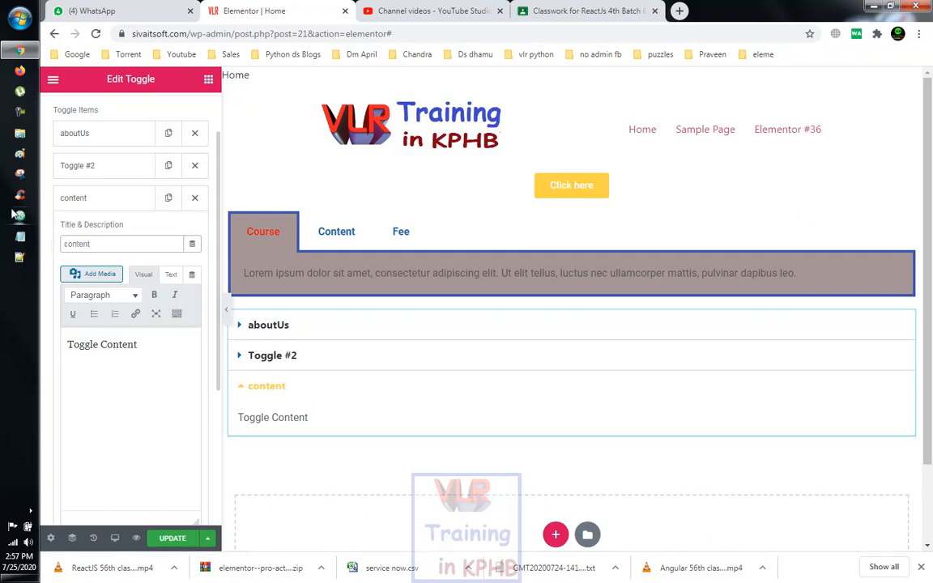
Step: Fill the description of the "content" item with six lines reading "Toggle Content"
left_click(120, 345)
key("ctrl+a")
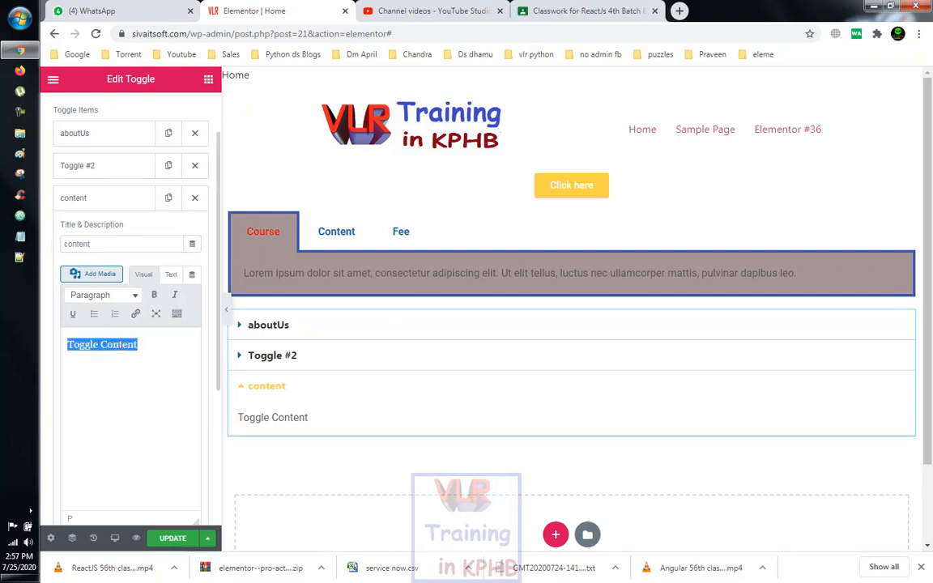
key("ctrl+v")
key("ctrl+v")
key("ctrl+v")
key("ctrl+v")
key("ctrl+v")
key("ctrl+v")
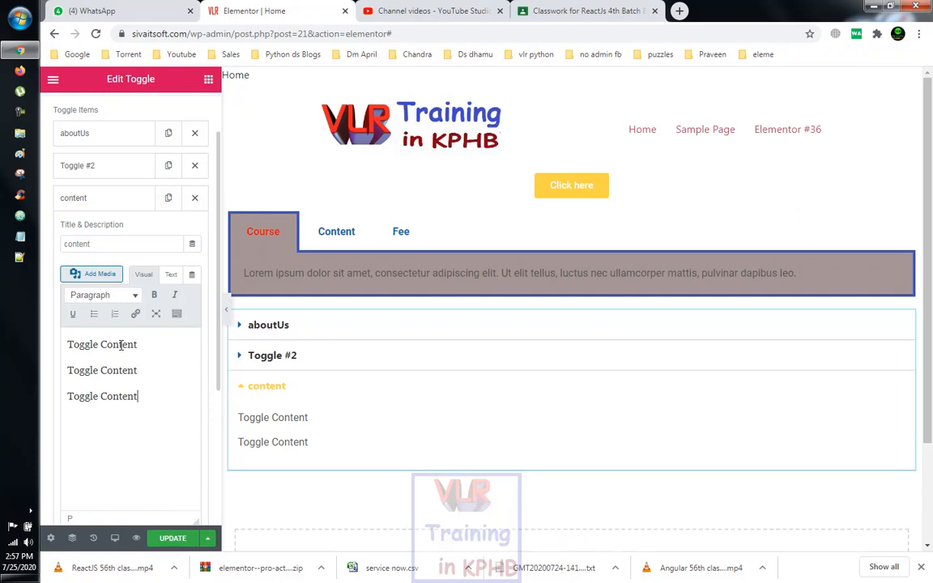
Step: Set the toggle's normal icon to the outlined downward caret square from the recommended icons
scroll(197, 259, "down", 2)
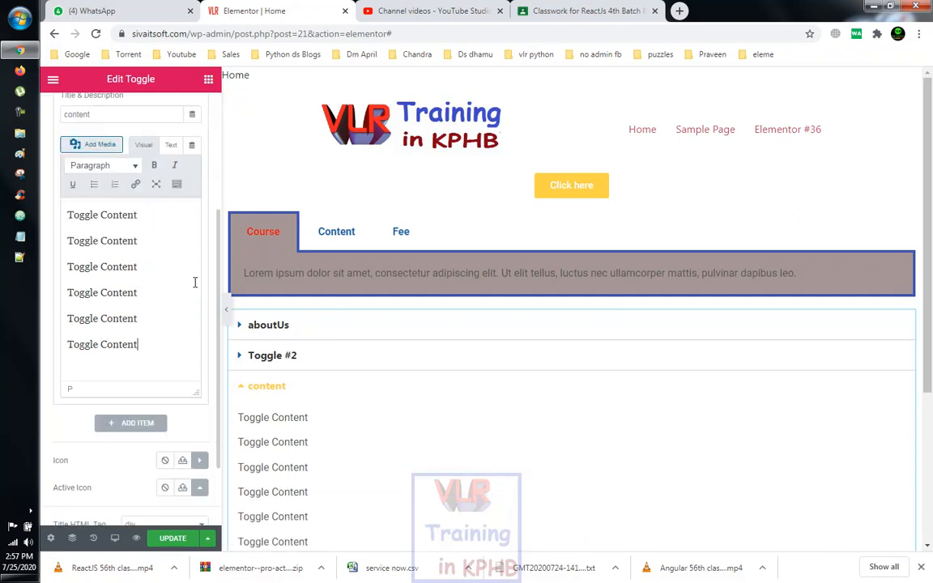
scroll(139, 356, "down", 1)
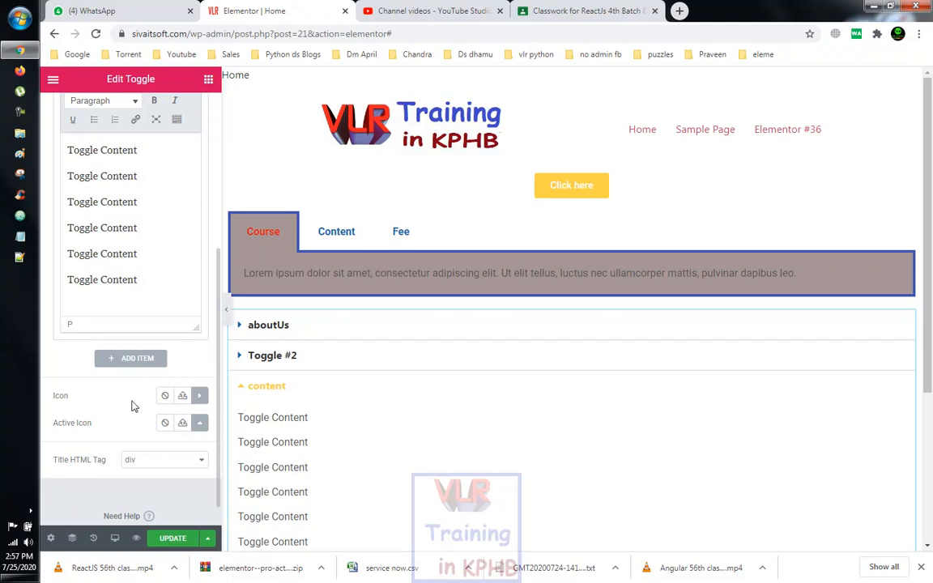
left_click(166, 398)
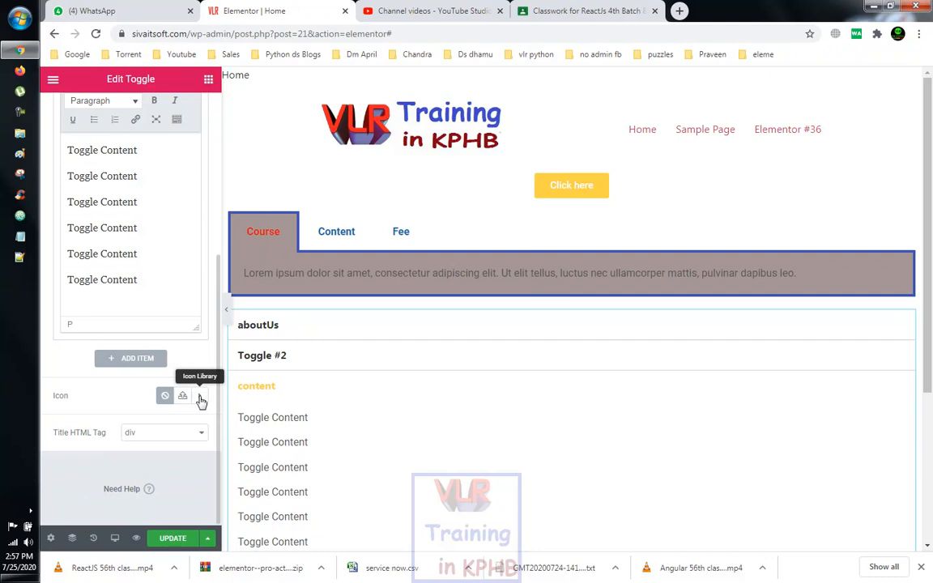
left_click(200, 398)
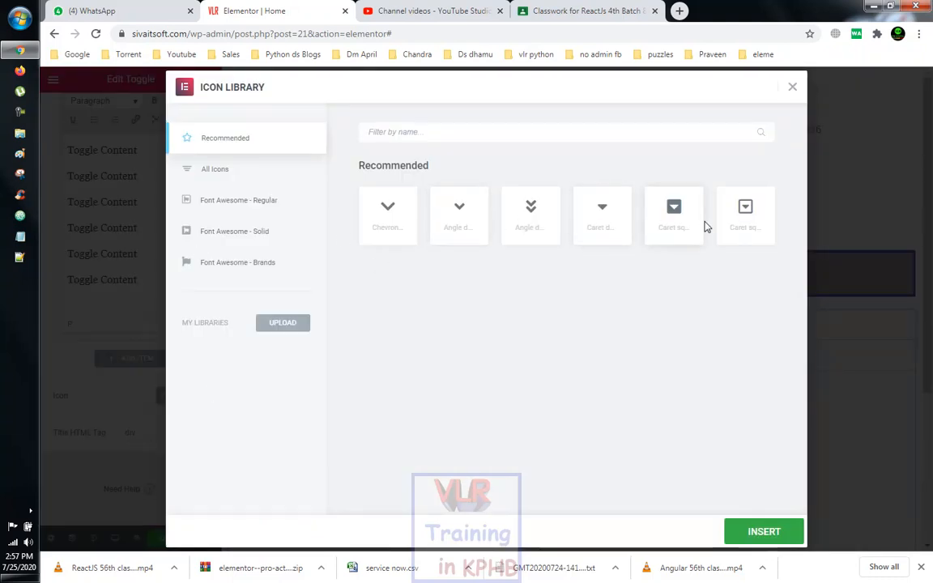
left_click(747, 213)
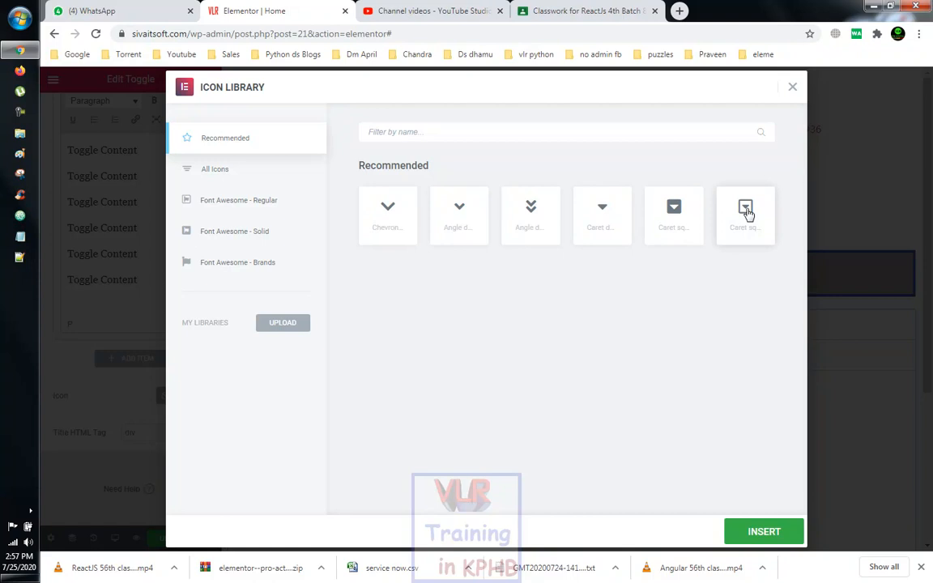
left_click(761, 532)
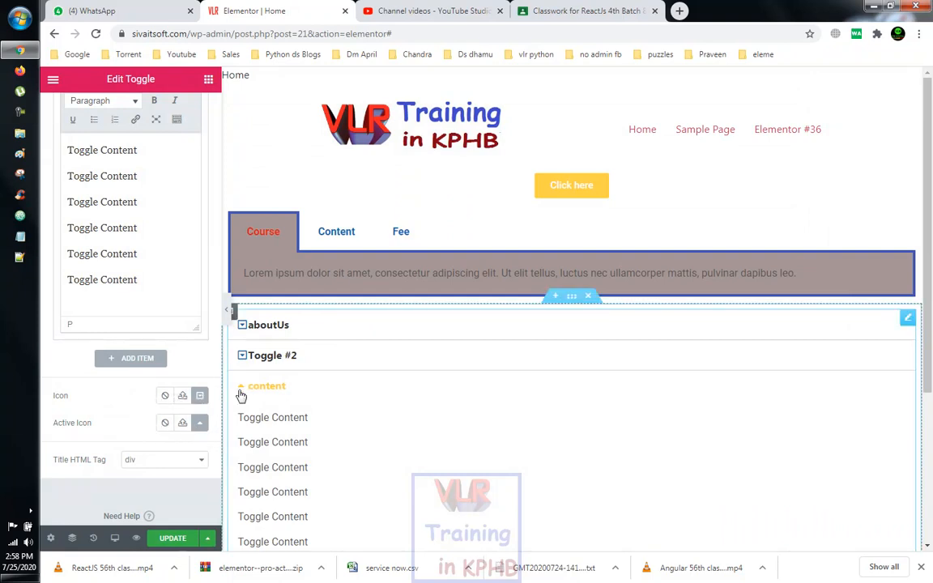
Step: Set the toggle's active icon to Chevron up from the recommended icons and keep the title HTML tag as div
left_click(200, 423)
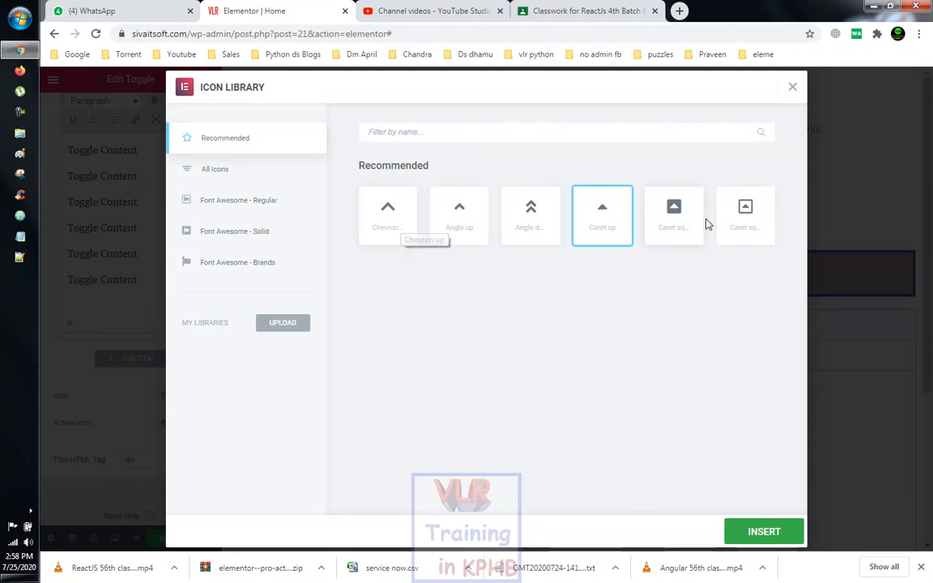
left_click(403, 228)
left_click(755, 533)
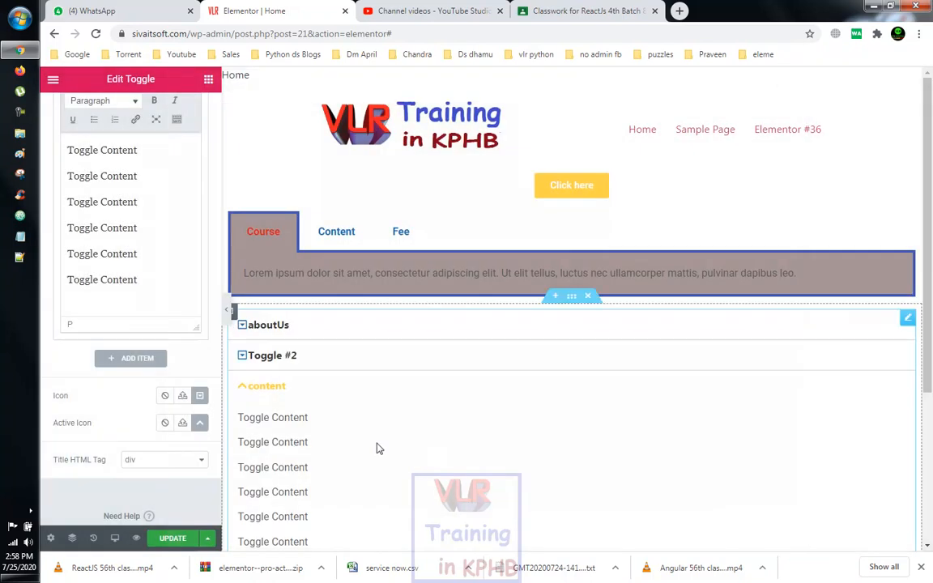
left_click(175, 470)
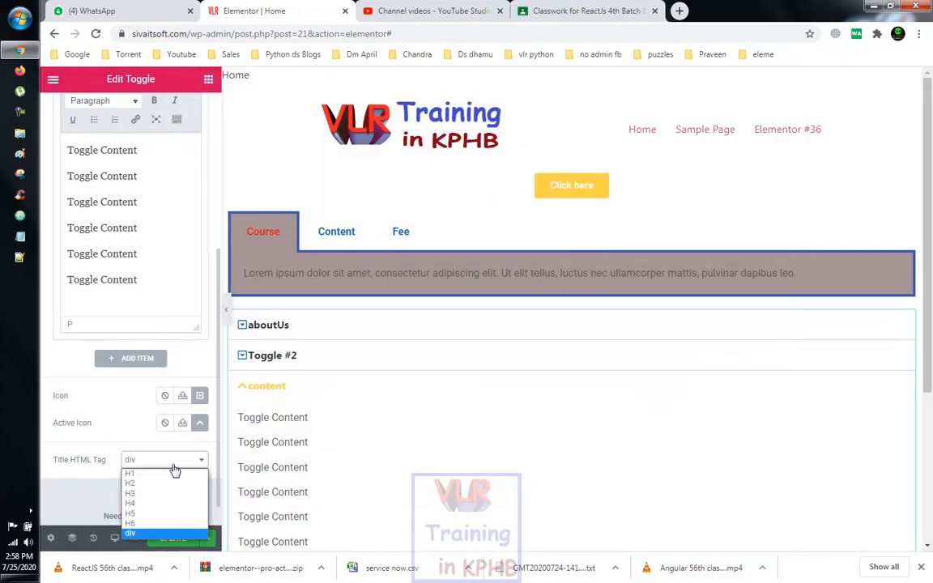
left_click(180, 458)
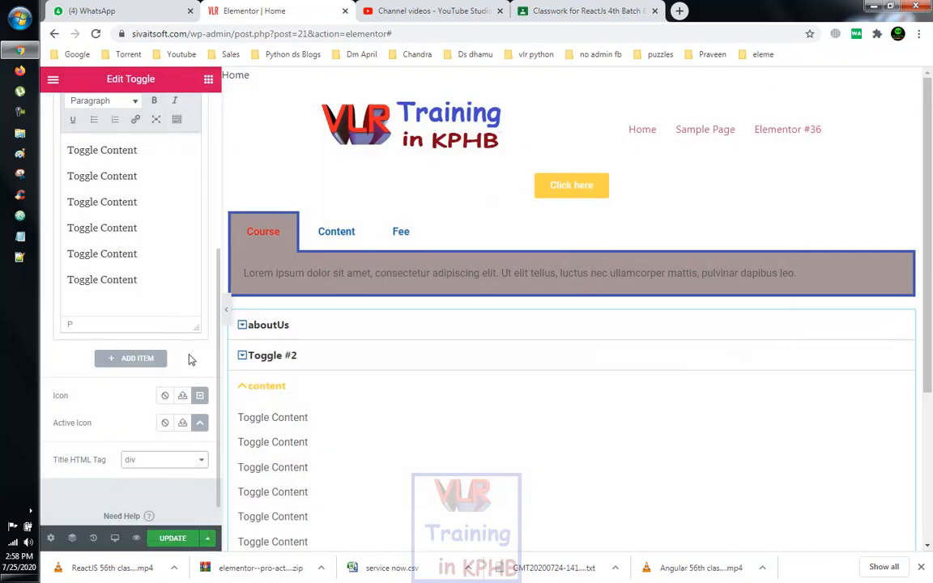
Step: Style the toggle with a border width of 6, a red #D24E4E border color and 11 space between items
scroll(208, 364, "up", 4)
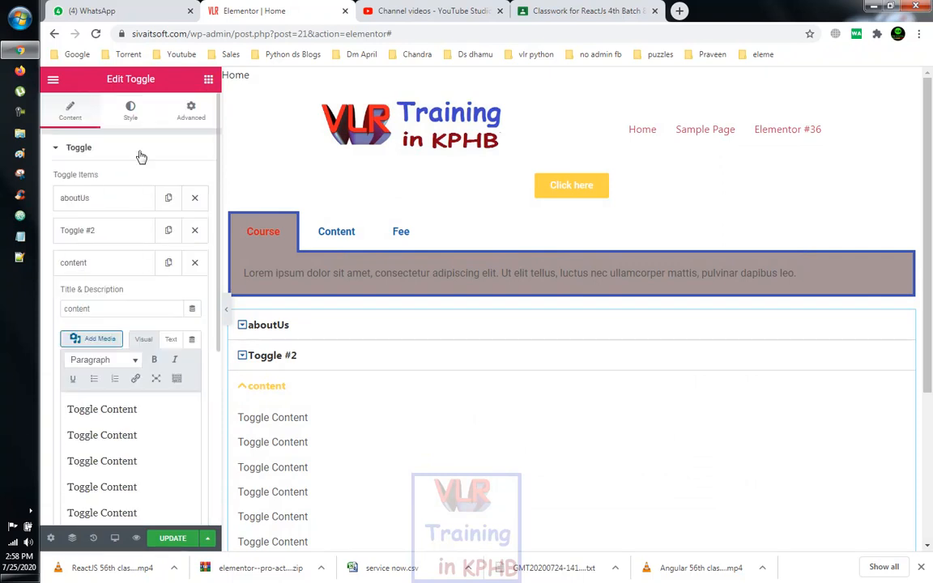
left_click(129, 109)
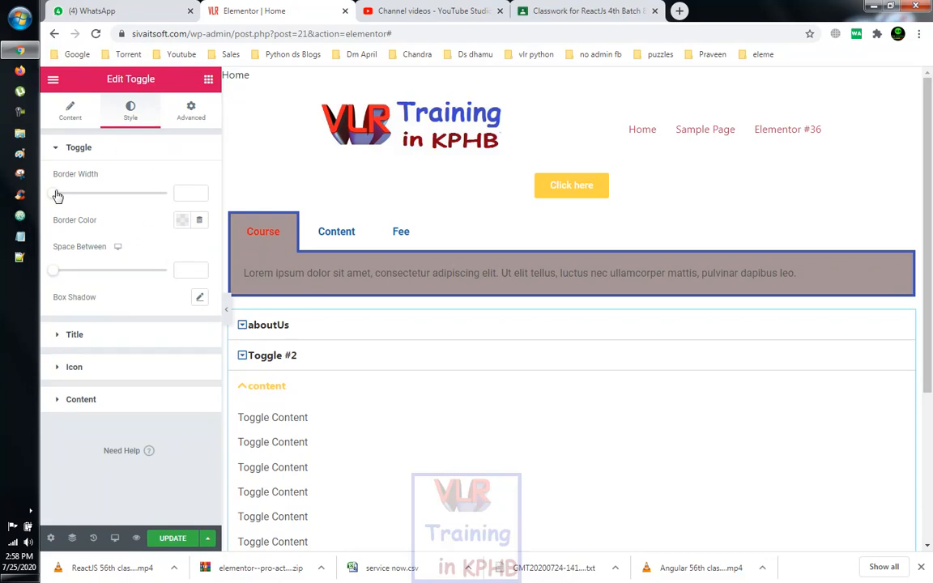
left_click_drag(55, 198, 123, 201)
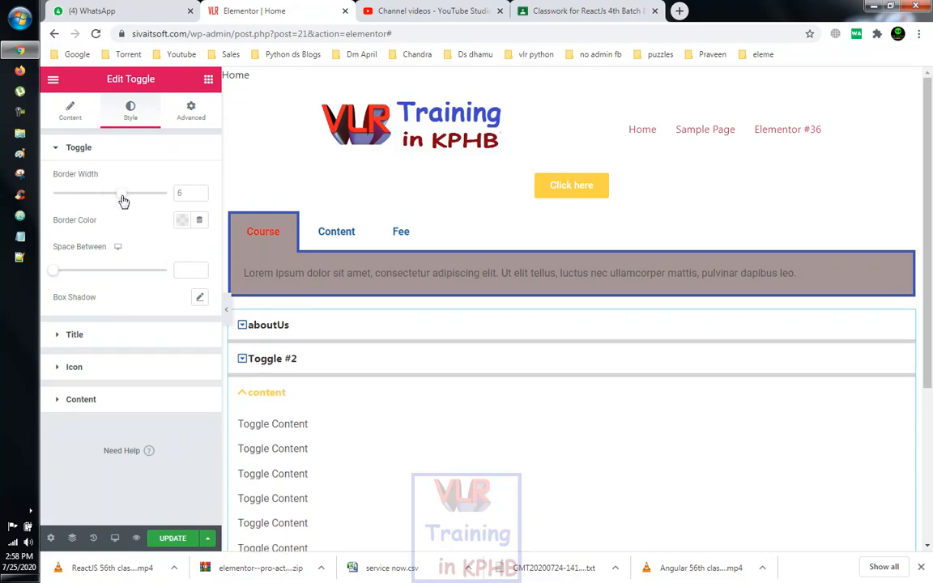
left_click(181, 220)
left_click(208, 304)
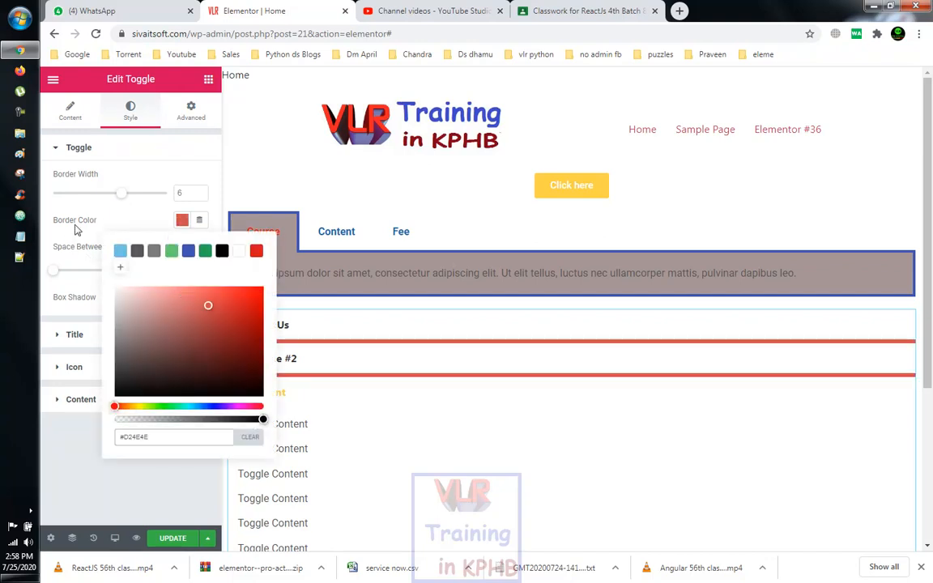
left_click(96, 246)
mouse_move(52, 271)
left_mouse_down()
mouse_move(80, 275)
mouse_move(46, 271)
mouse_move(65, 271)
left_mouse_up()
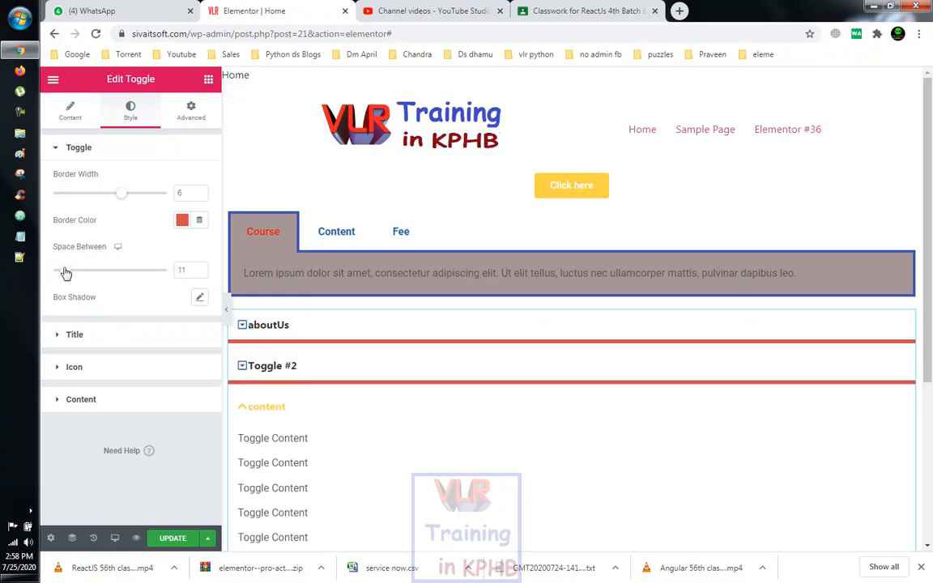
Step: Give the toggle an inset box shadow with horizontal 31, vertical -9, blur 26 and spread 14
left_click(200, 299)
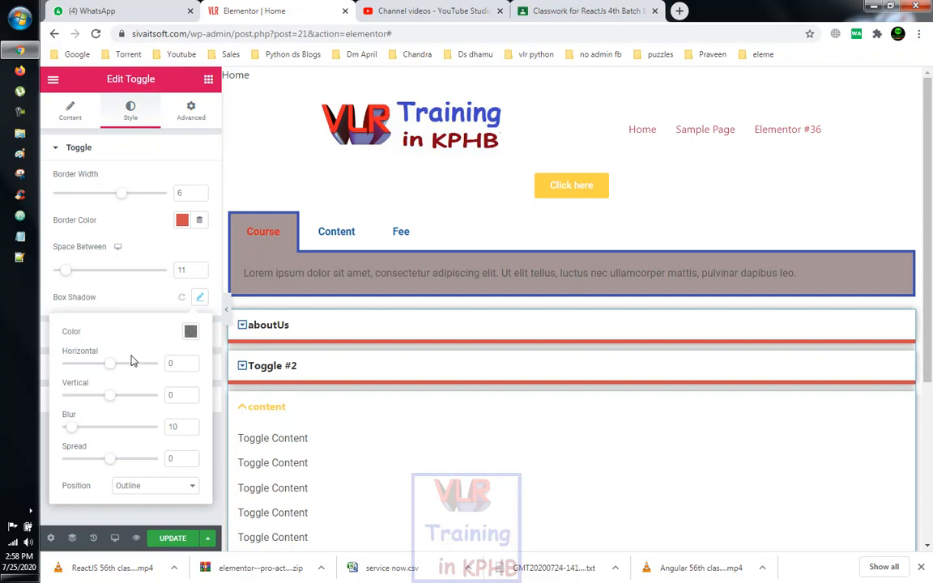
left_click_drag(110, 370, 102, 395)
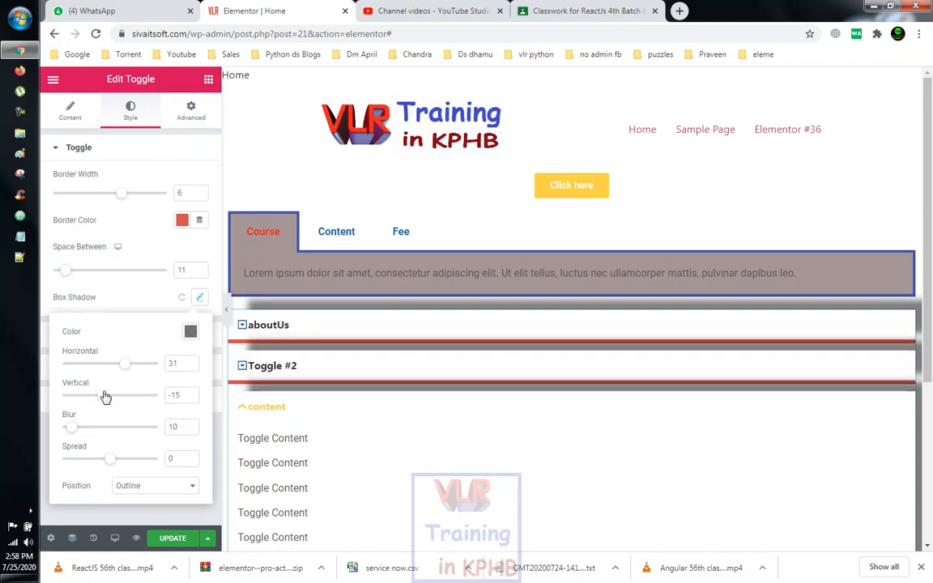
left_click_drag(74, 428, 92, 428)
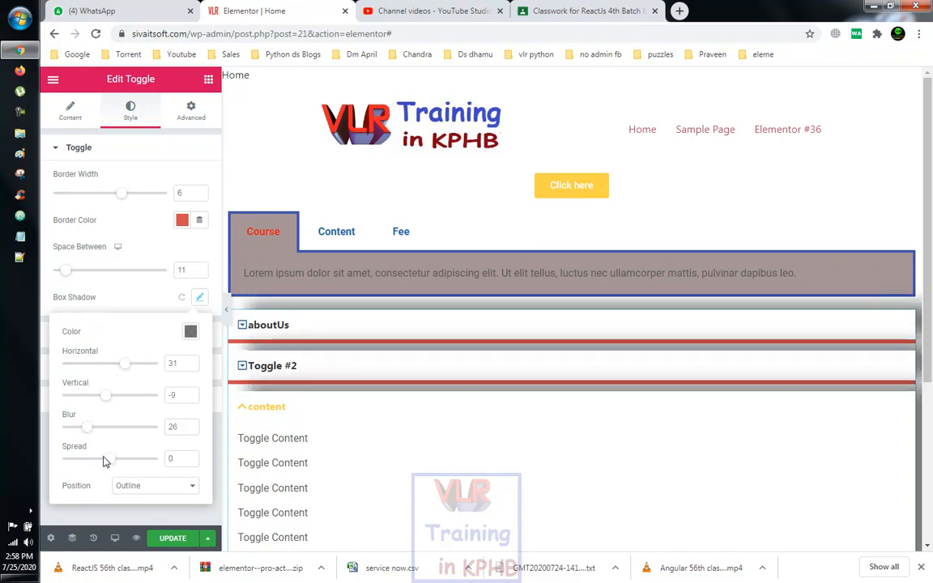
mouse_move(106, 462)
left_mouse_down()
mouse_move(125, 466)
mouse_move(117, 460)
left_mouse_up()
left_click(160, 486)
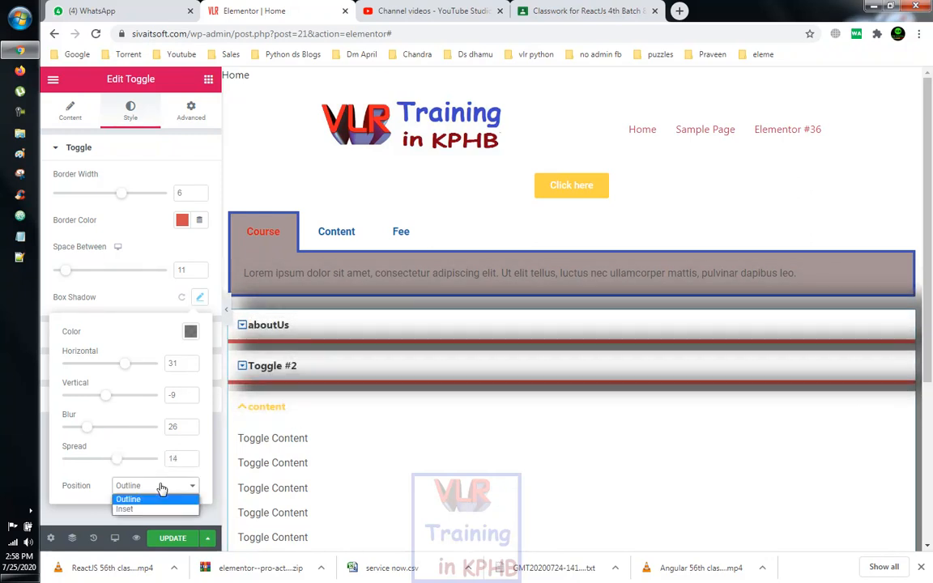
left_click(158, 508)
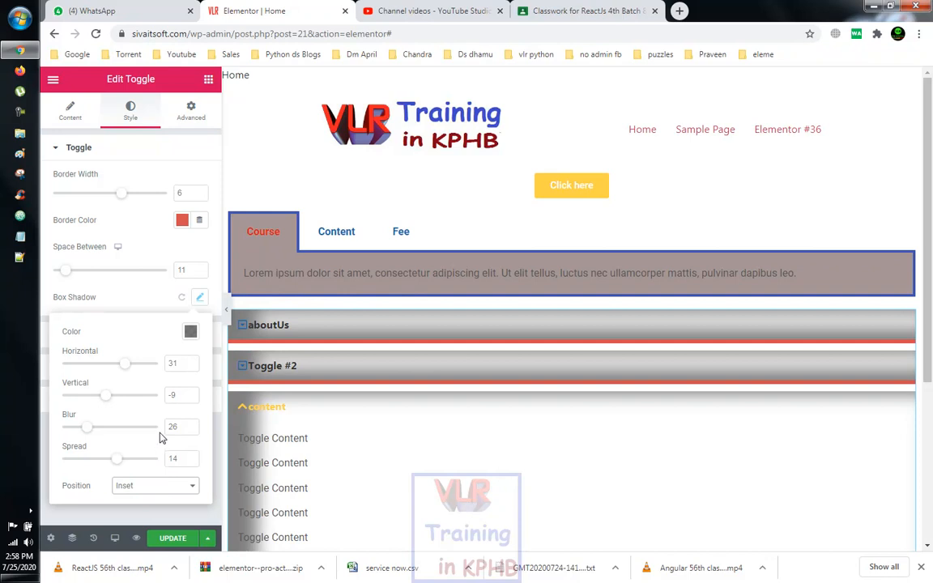
left_click(119, 279)
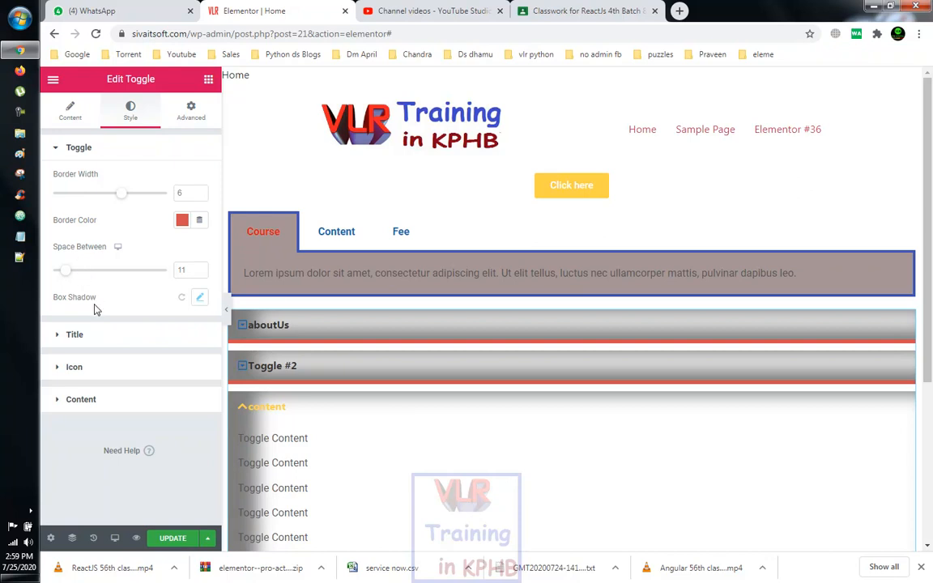
Step: Set the background color of the toggle titles to bright red
left_click(132, 344)
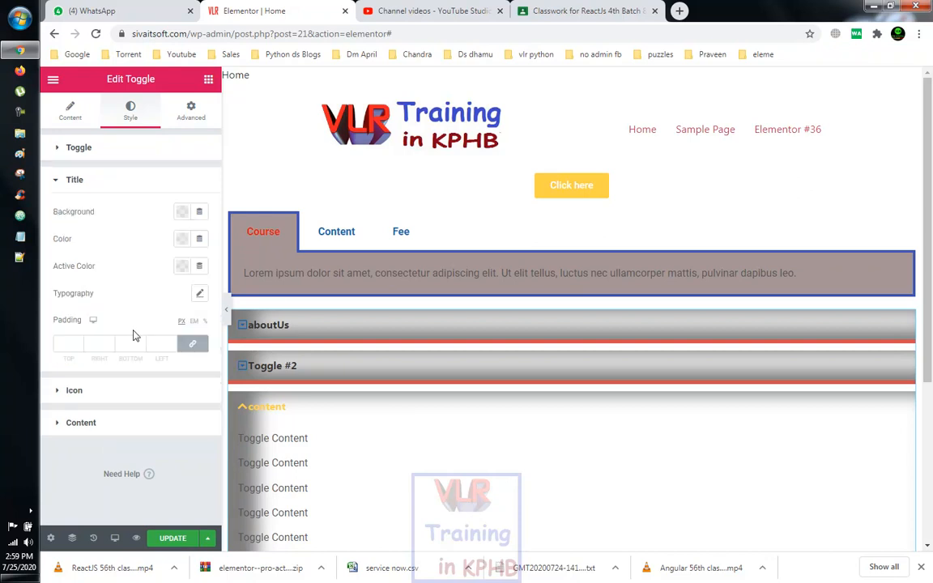
left_click(182, 215)
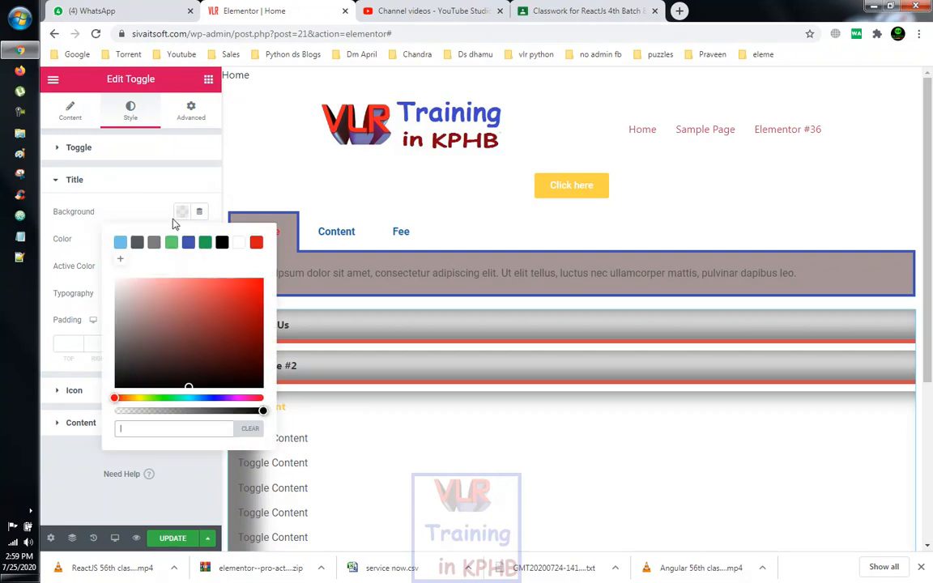
left_click(229, 288)
left_click(126, 219)
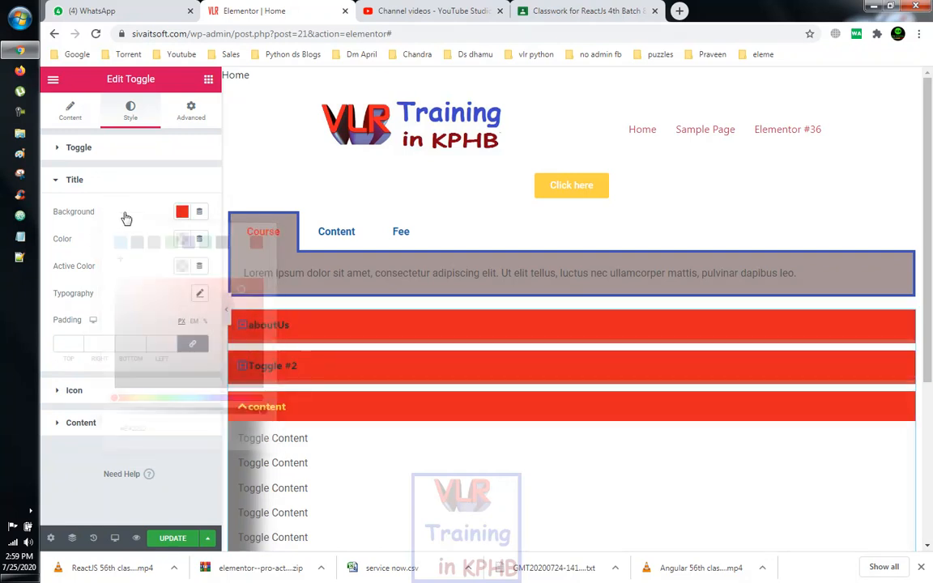
left_click(126, 188)
left_click(122, 186)
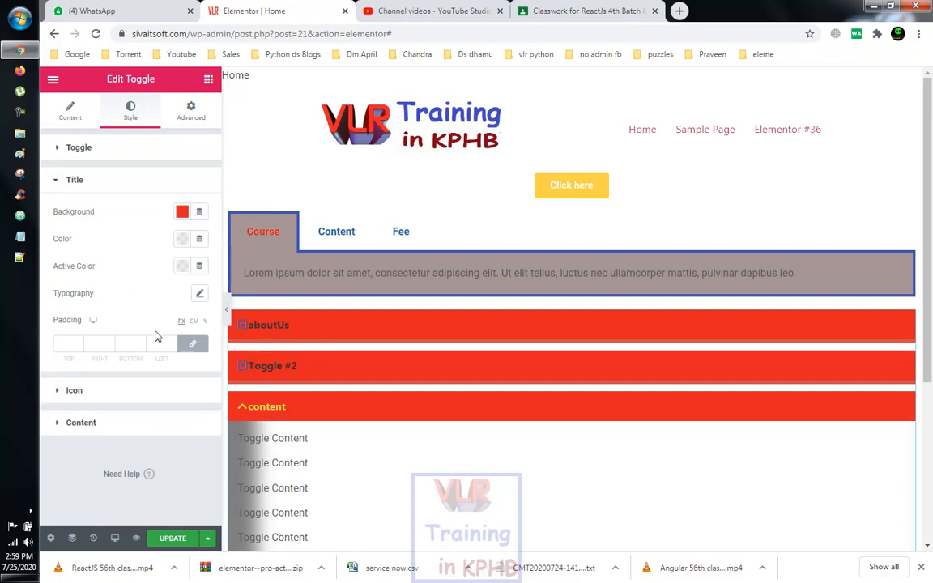
Step: Set the color of the toggle's icons to the blue preset #4054B2
left_click(103, 392)
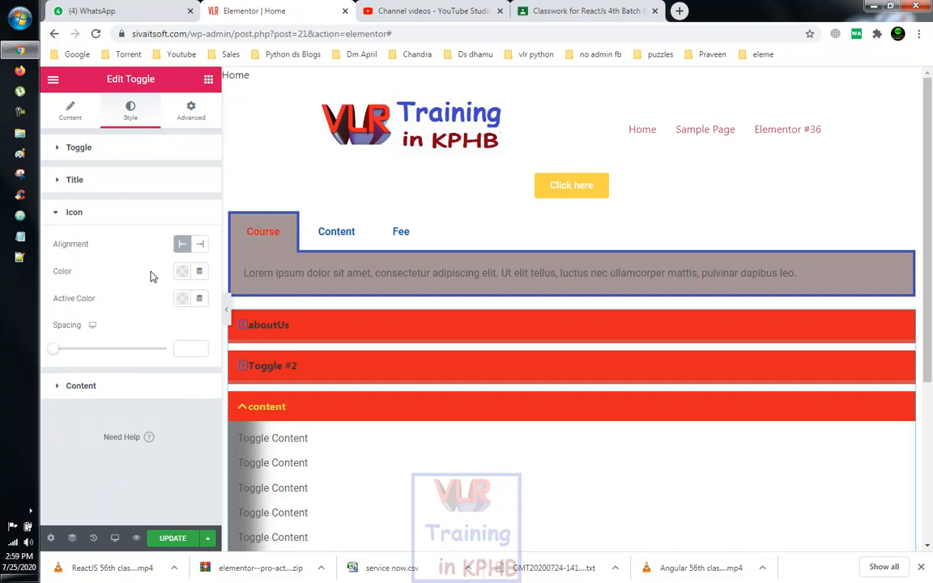
left_click(182, 272)
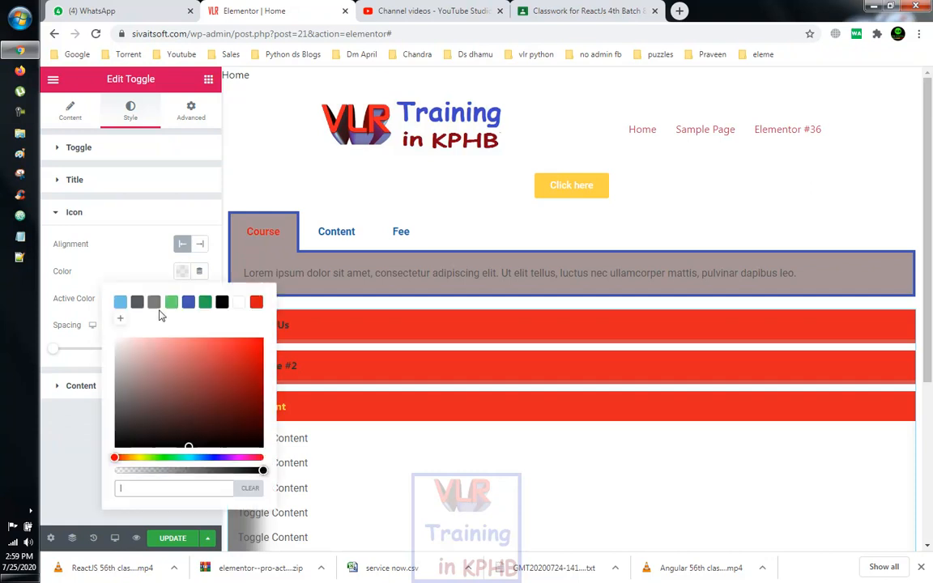
left_click(188, 303)
left_click(322, 369)
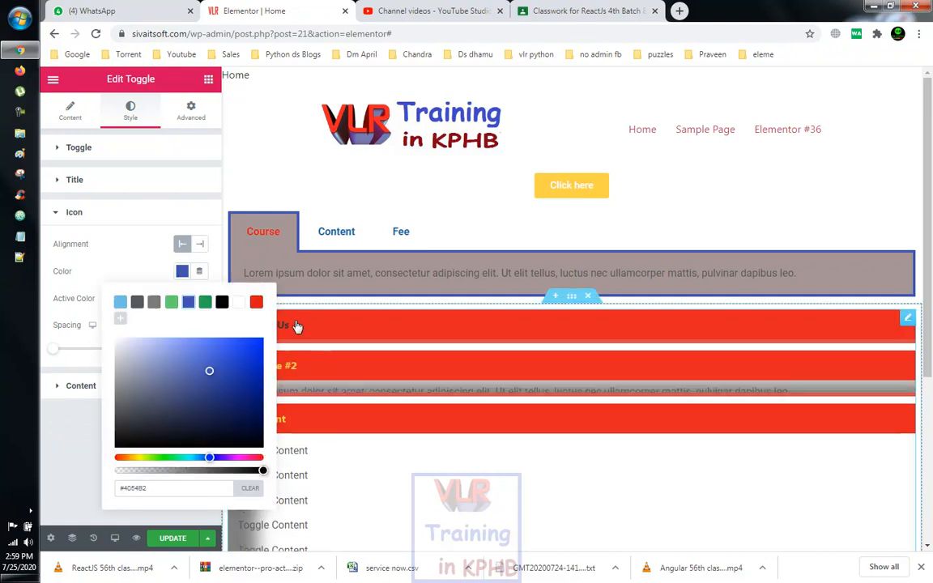
left_click(263, 188)
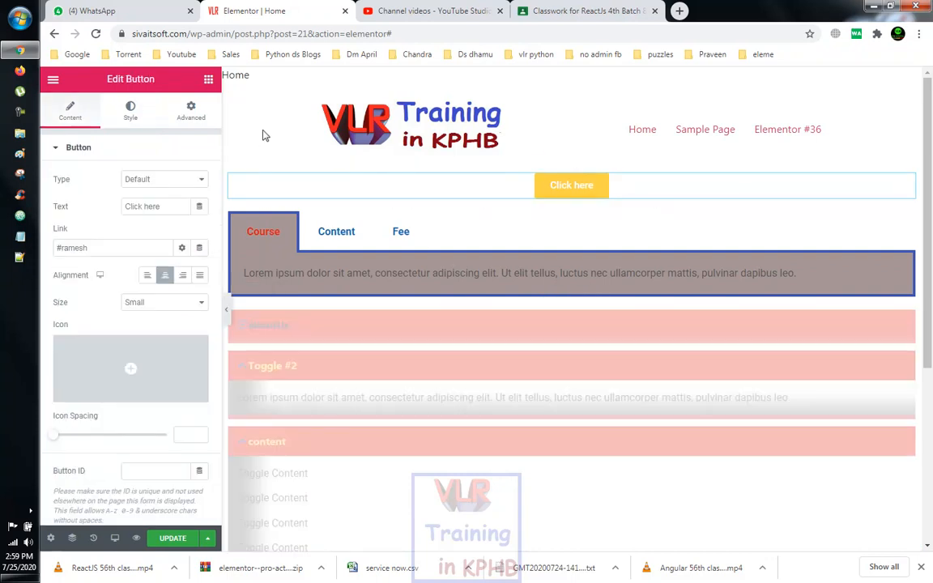
left_click(262, 134)
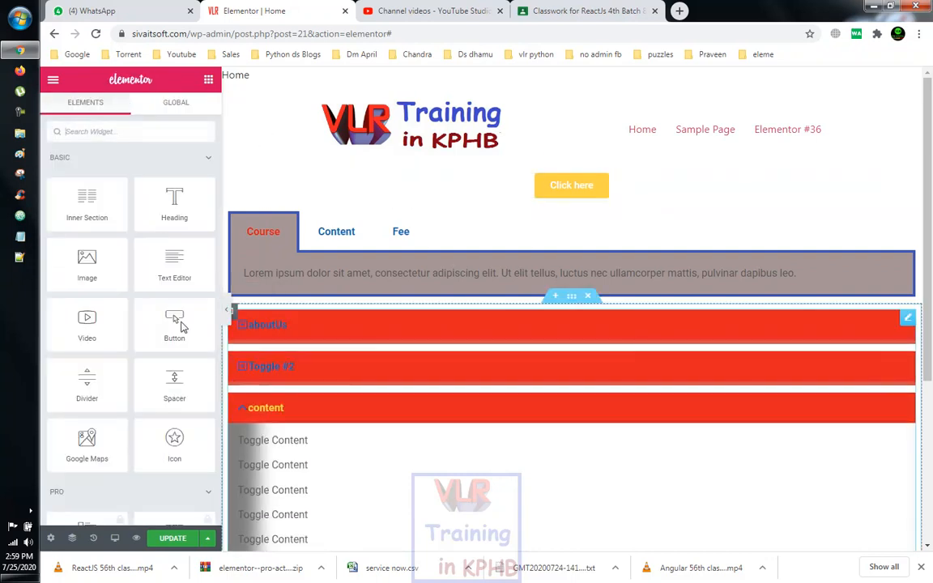
Step: Expand the aboutUs item to return to the toggle's settings and examine its content style options
scroll(159, 393, "down", 2)
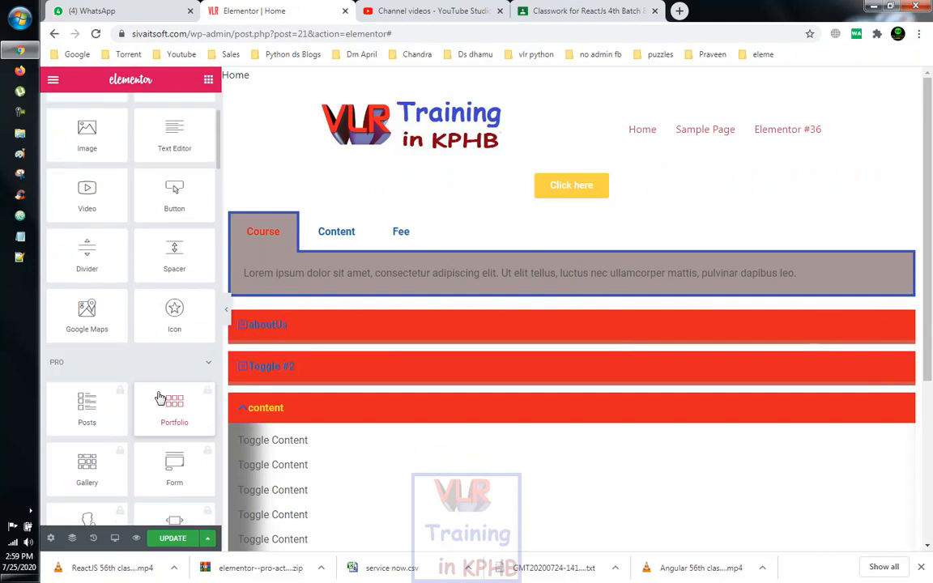
scroll(160, 398, "up", 1)
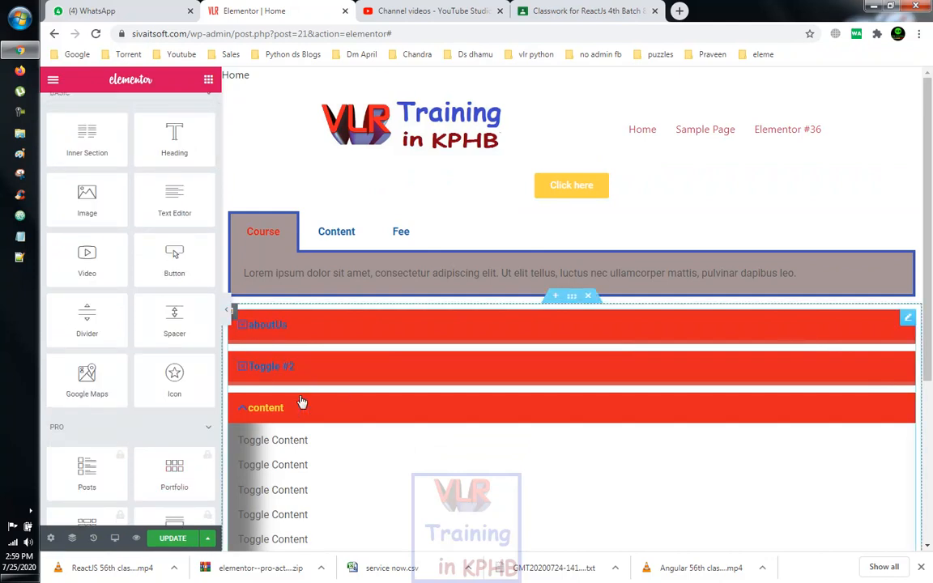
left_click(271, 328)
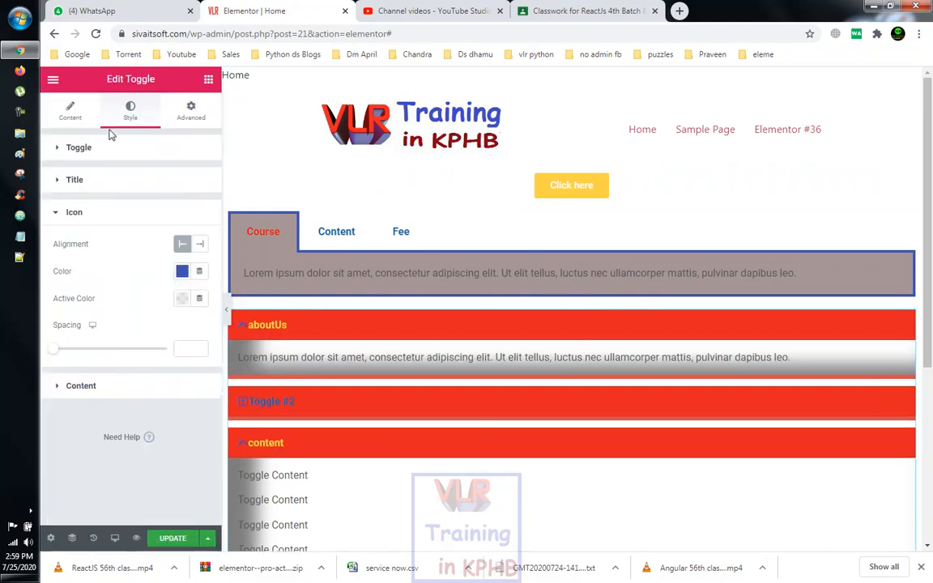
left_click(148, 383)
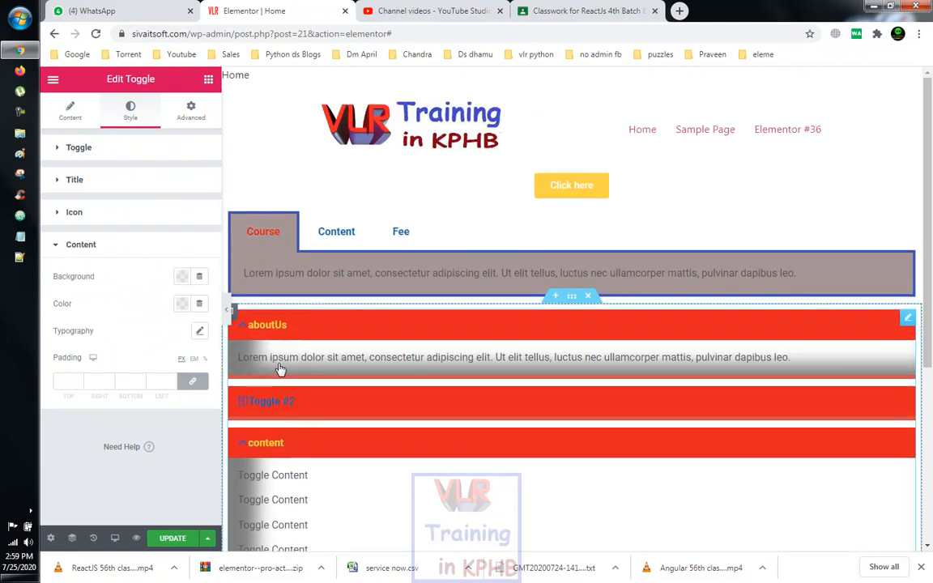
scroll(279, 369, "down", 1)
scroll(279, 369, "up", 1)
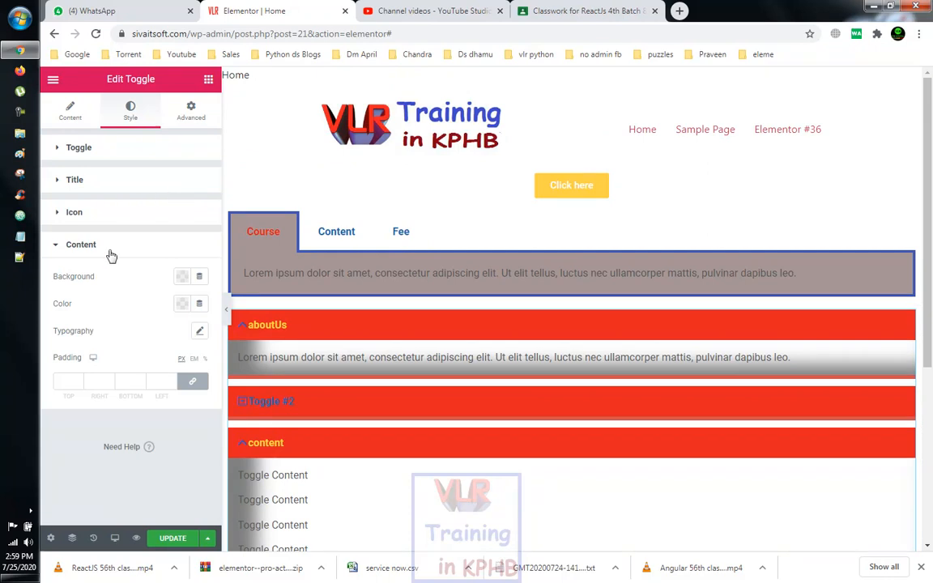
Step: Browse the widget library through the Site widgets and back to the general widgets around Accordion and Toggle
left_click(208, 80)
scroll(162, 309, "down", 6)
scroll(162, 314, "down", 15)
scroll(163, 311, "down", 4)
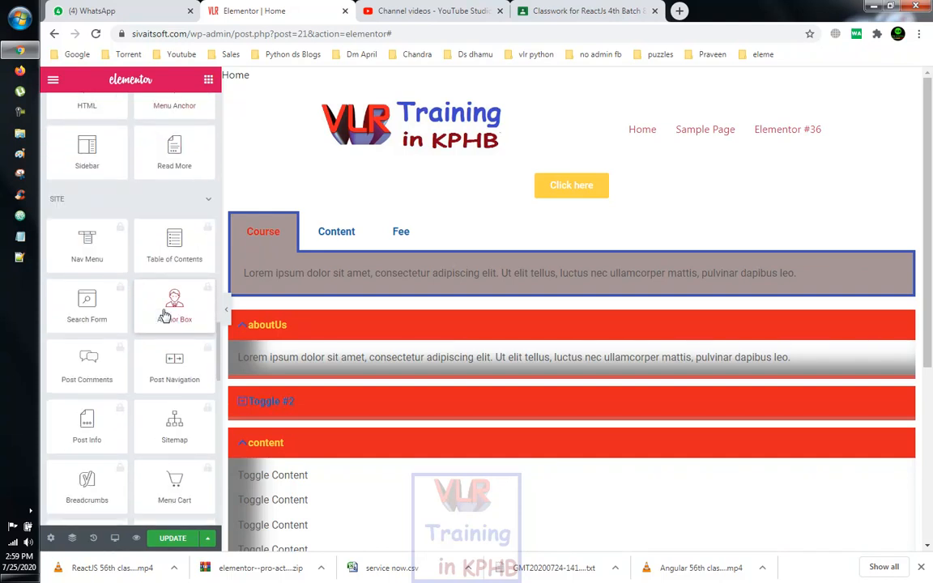
scroll(162, 311, "up", 6)
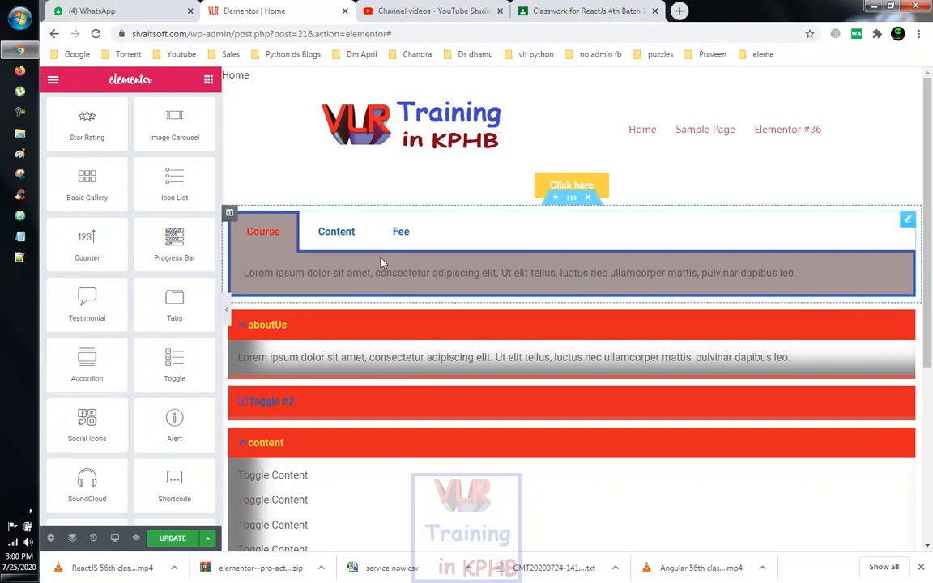
scroll(447, 362, "down", 2)
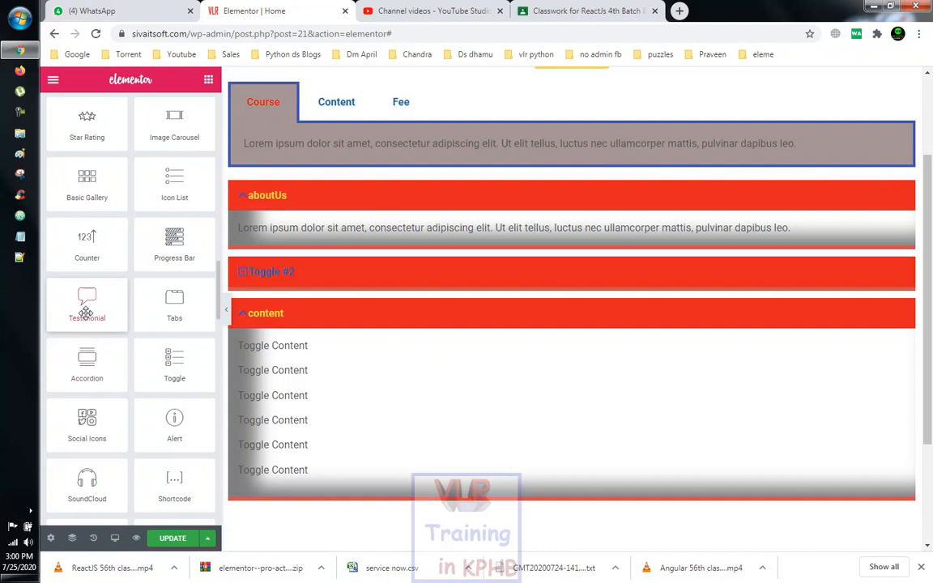
scroll(125, 340, "down", 1)
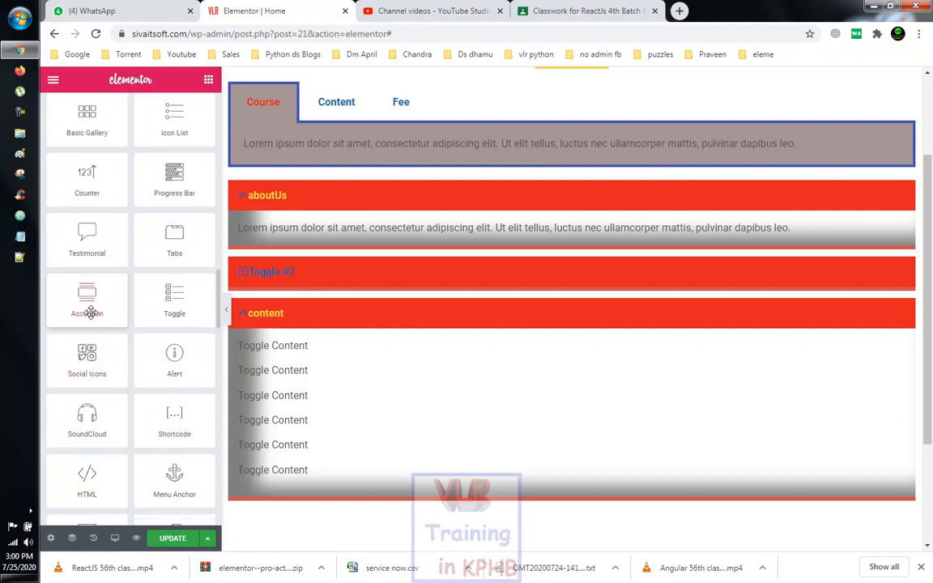
Step: Add a new single-column section below the toggle on the home page
scroll(510, 476, "down", 2)
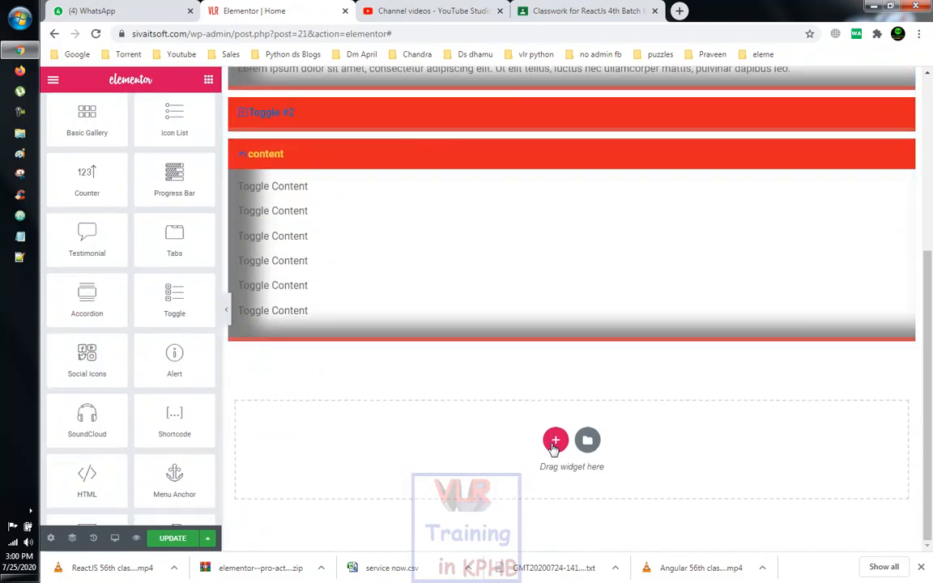
left_click(553, 441)
left_click(388, 476)
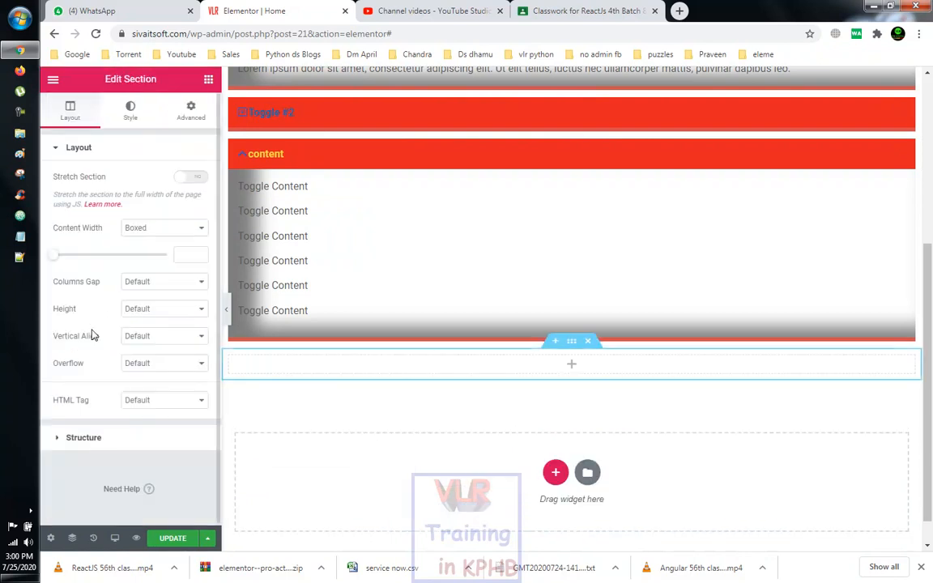
Step: Place an Accordion widget in the empty section below the toggle
left_click(208, 80)
scroll(138, 359, "down", 5)
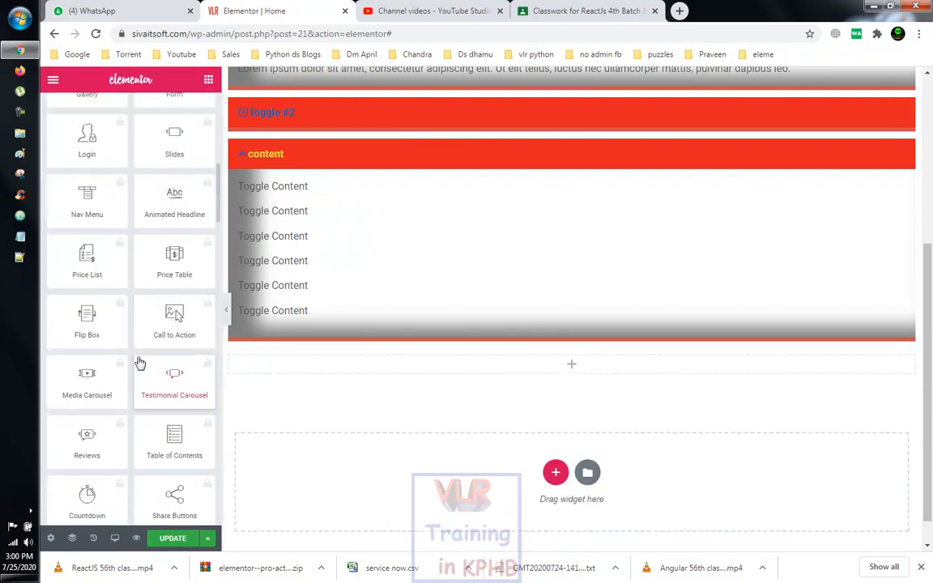
scroll(140, 362, "down", 7)
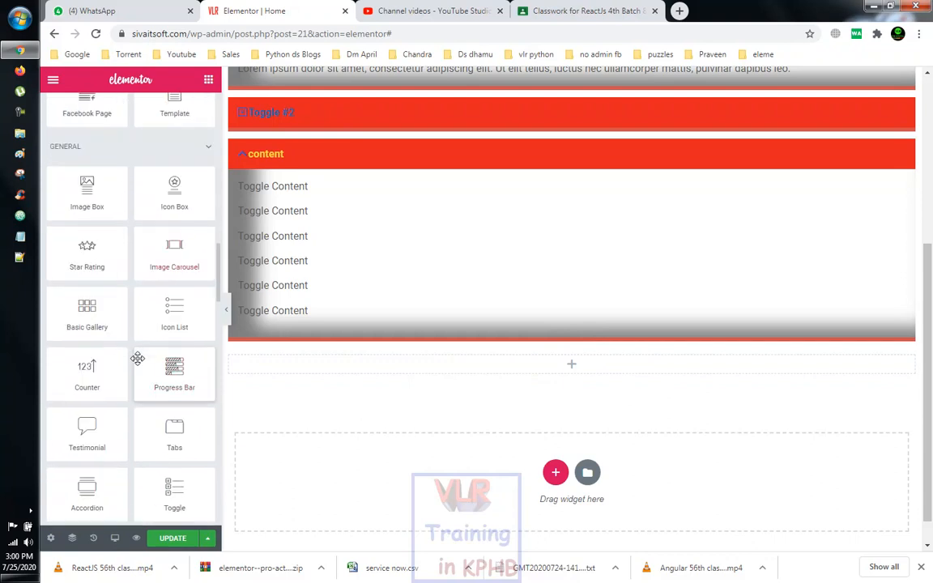
scroll(138, 358, "down", 4)
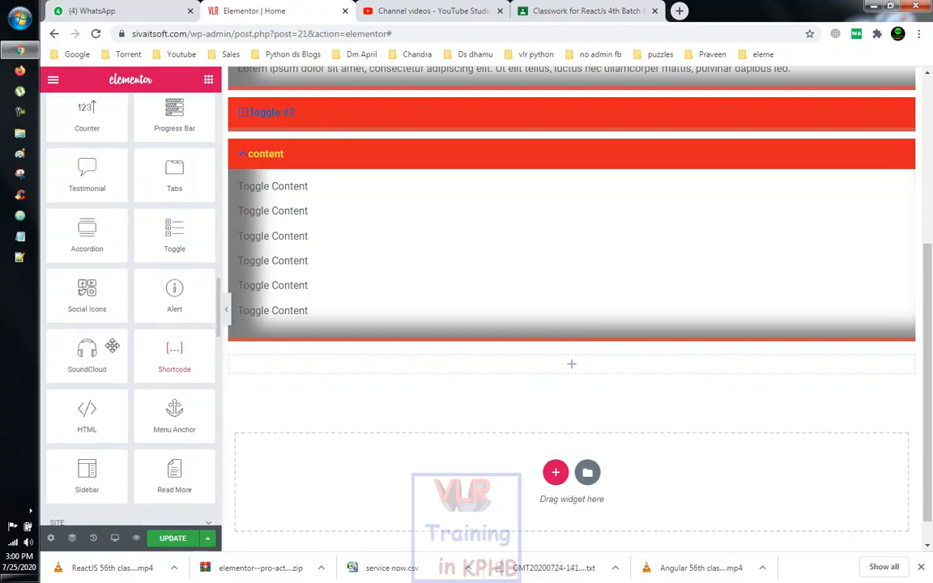
left_click_drag(86, 234, 578, 378)
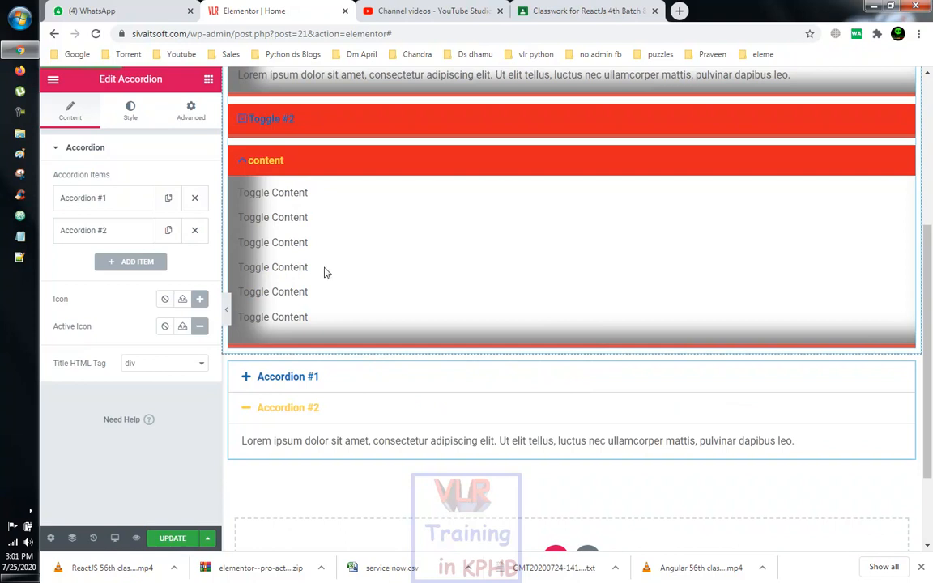
Step: Expand Accordion #1 and Accordion #2 in turn to examine how the accordion opens and closes its items
scroll(369, 298, "up", 1)
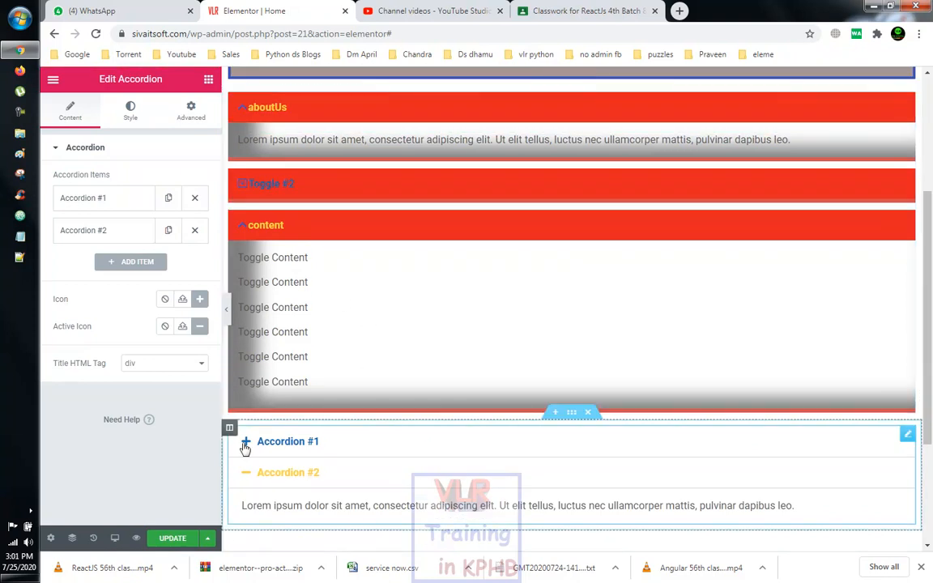
left_click(246, 448)
scroll(409, 487, "down", 1)
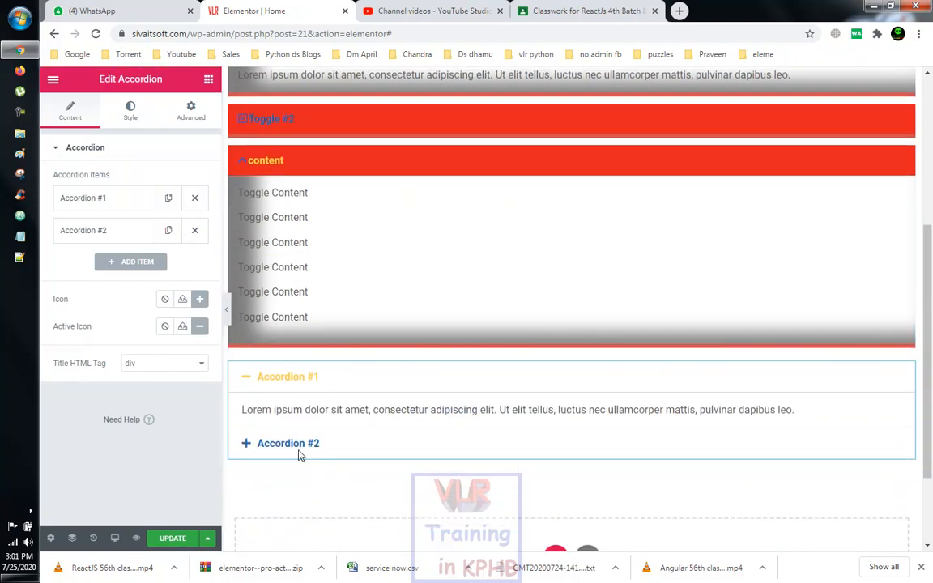
left_click(248, 447)
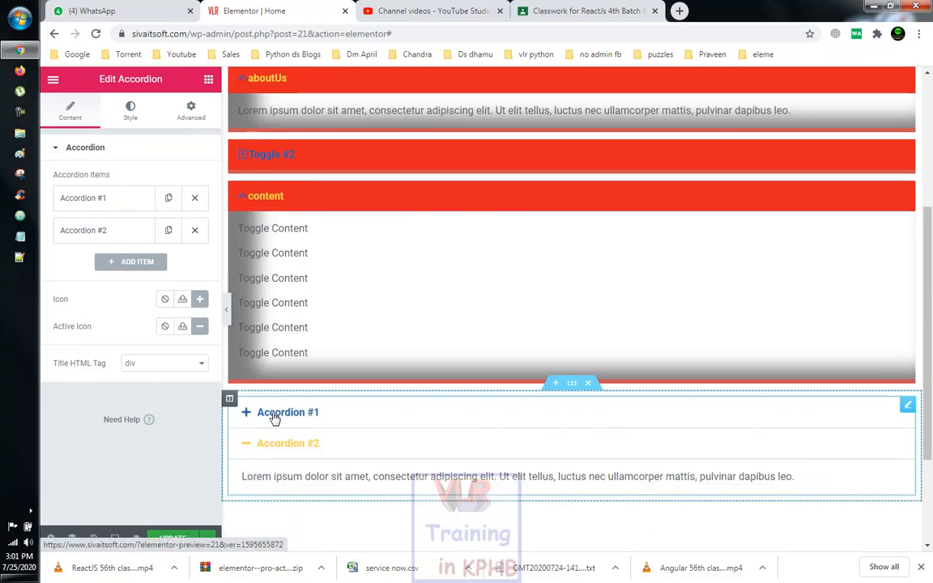
Step: Expand Toggle #2, and collapse all three toggle items to compare their behaviour with the accordion
scroll(240, 243, "up", 1)
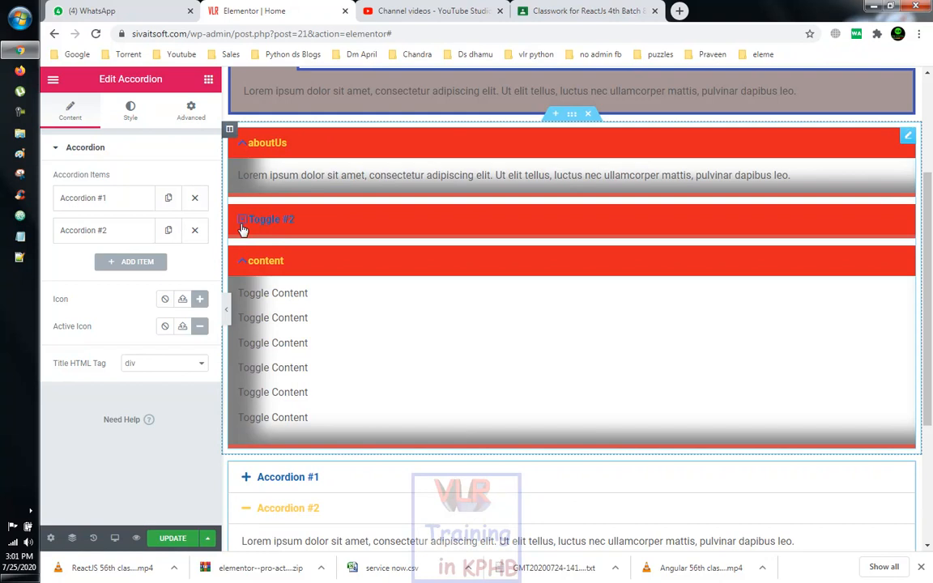
left_click(242, 227)
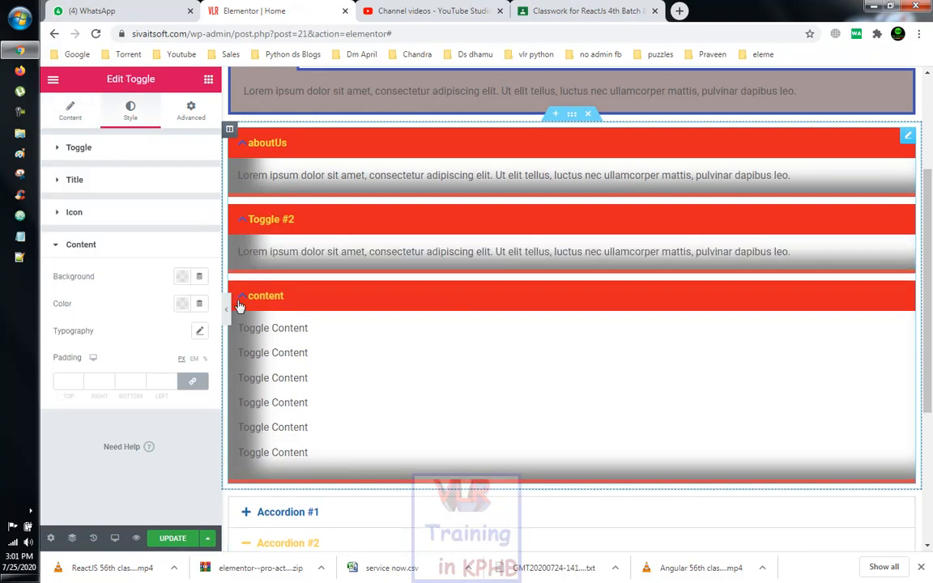
left_click(243, 298)
left_click(245, 220)
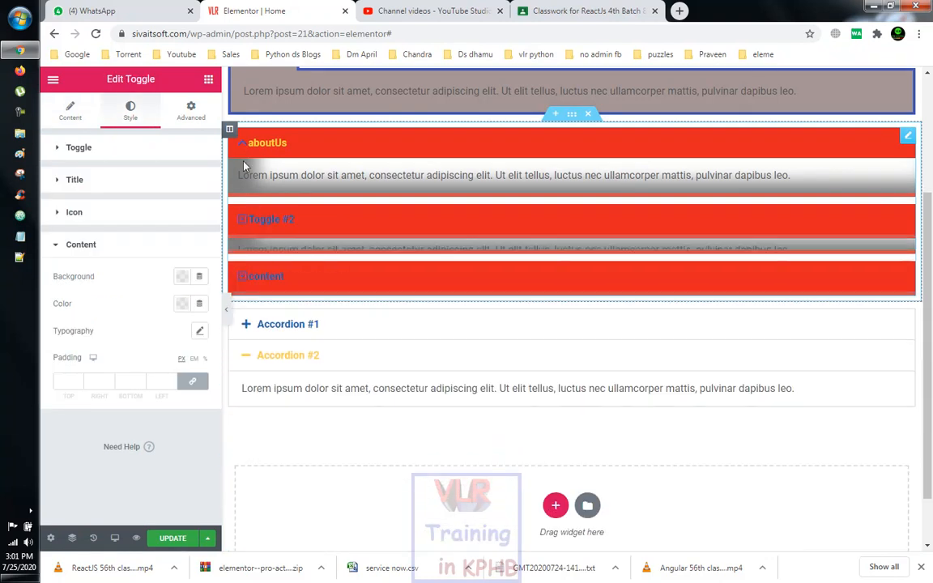
left_click(242, 146)
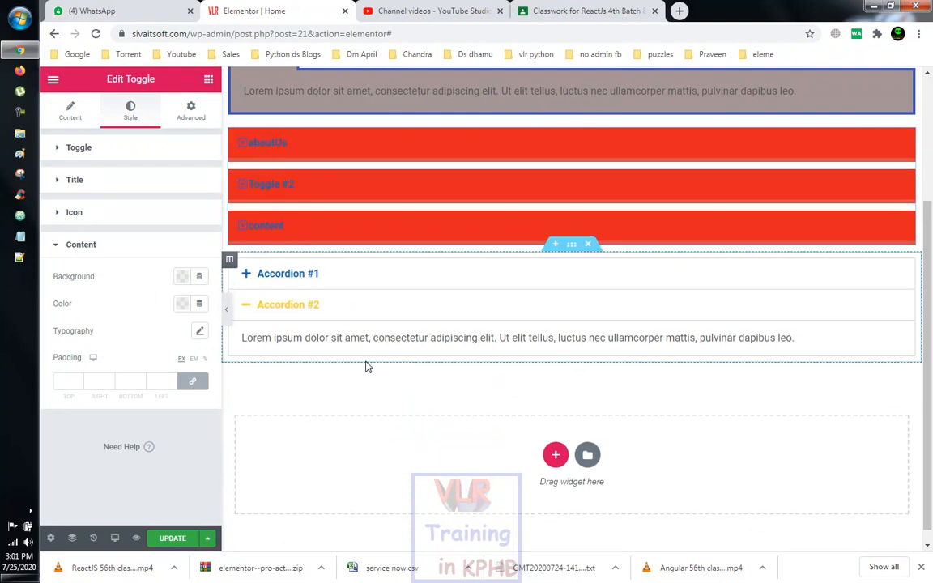
scroll(369, 402, "up", 2)
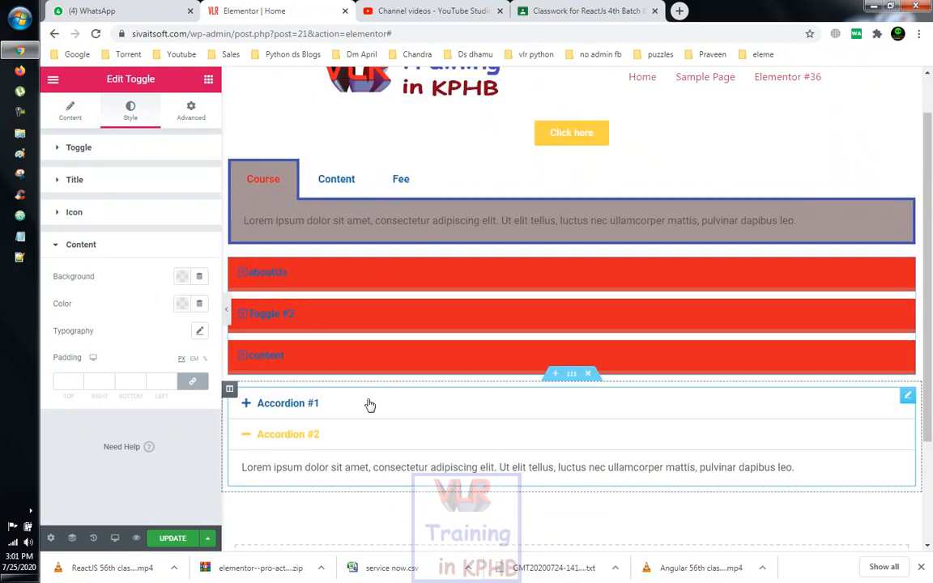
scroll(498, 376, "down", 1)
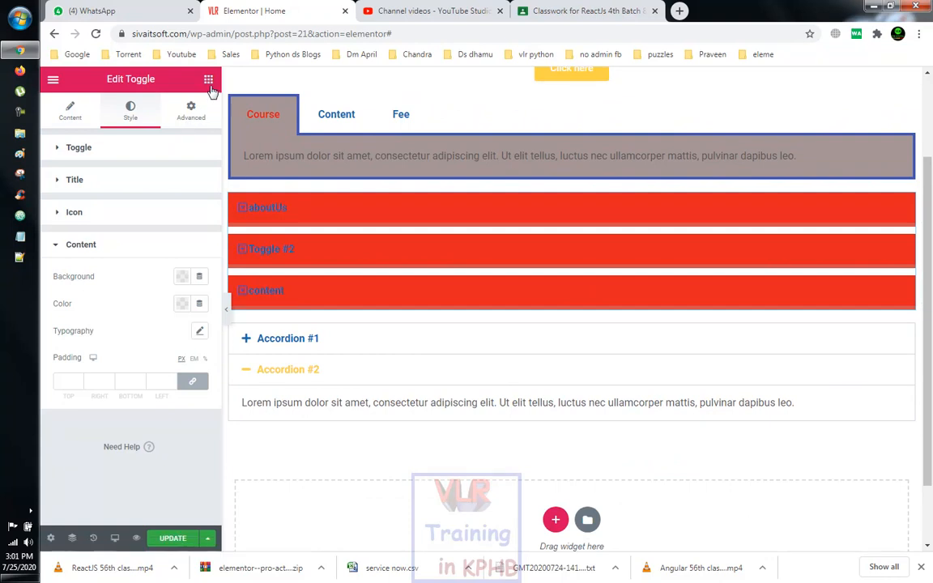
Step: Add another single-column section below the accordion
left_click(554, 522)
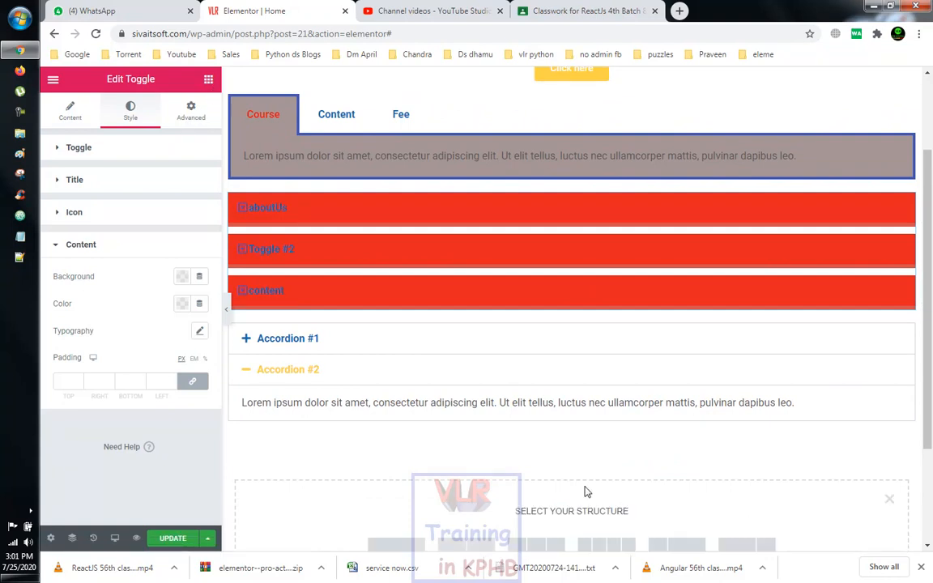
scroll(485, 486, "down", 2)
left_click(420, 421)
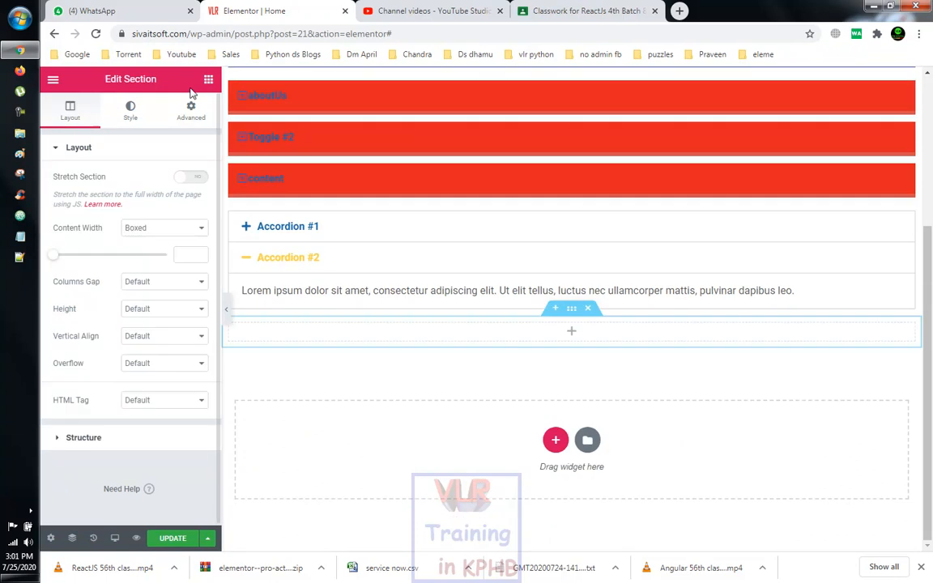
Step: Place a Social Icons widget in the empty section below the accordion
scroll(141, 353, "down", 8)
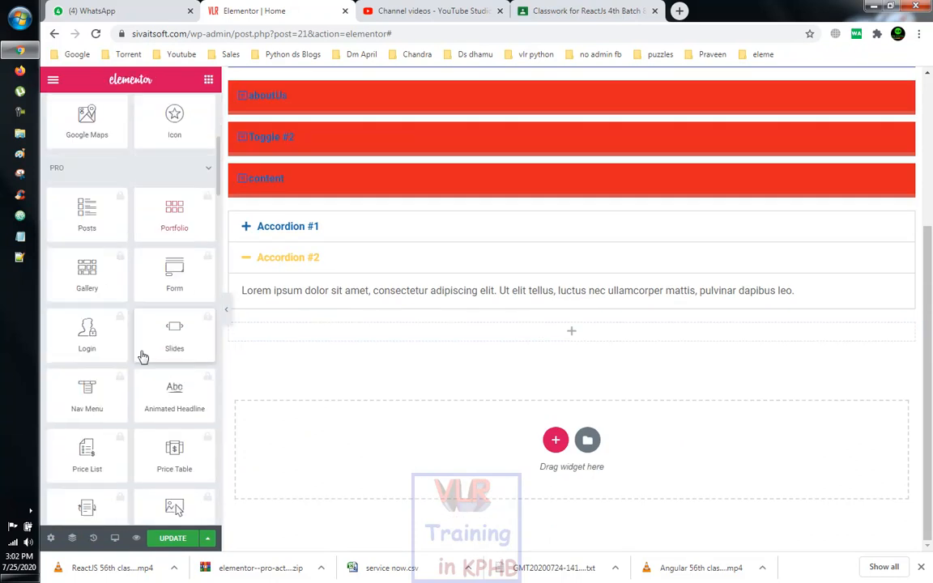
scroll(142, 357, "down", 10)
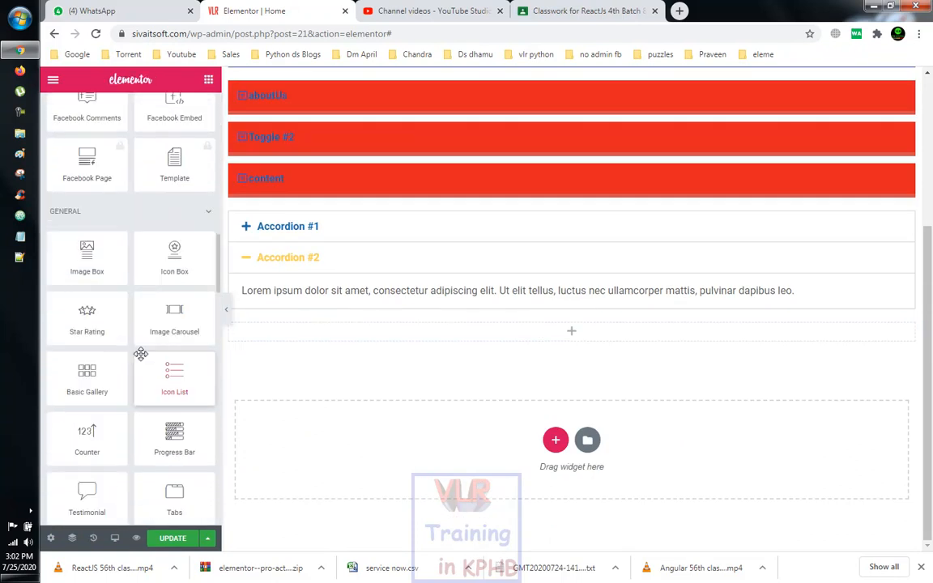
scroll(142, 361, "down", 2)
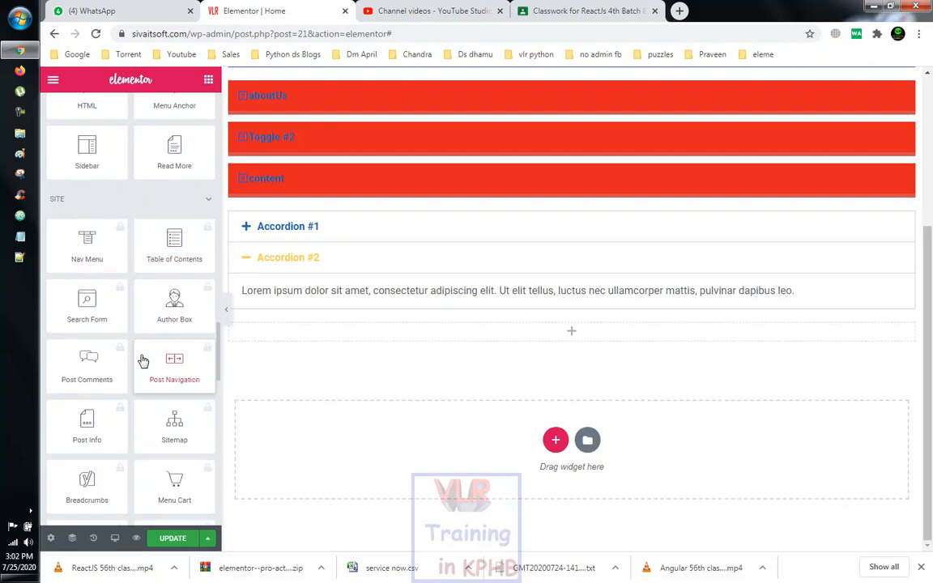
scroll(142, 361, "down", 8)
scroll(142, 361, "down", 3)
scroll(143, 361, "up", 8)
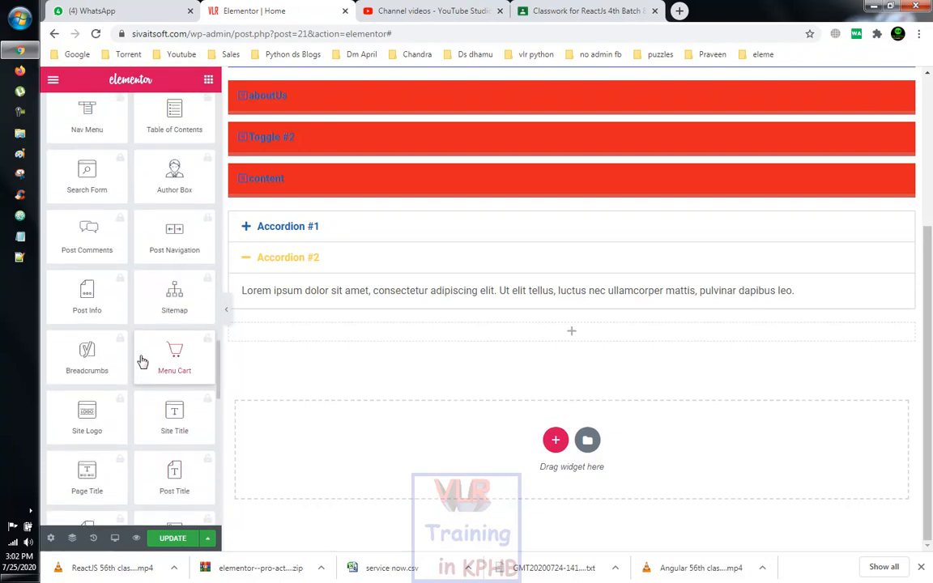
scroll(142, 361, "up", 6)
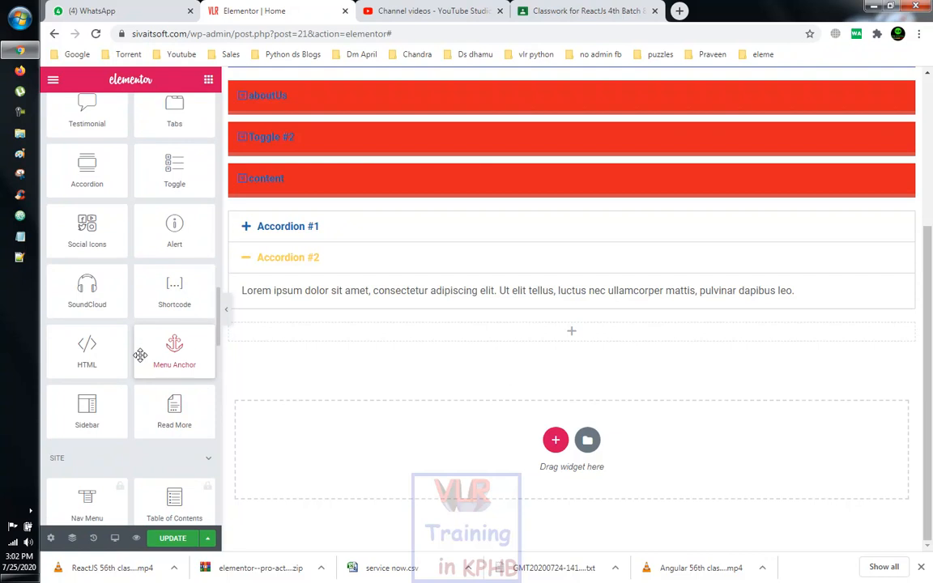
left_click_drag(89, 235, 566, 333)
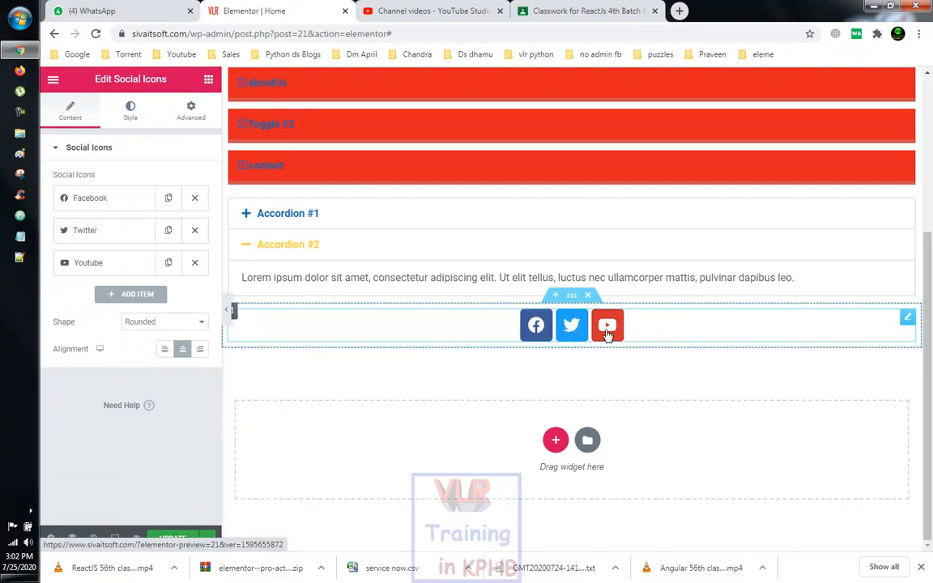
Step: Examine the icon, link and color settings of the Facebook, Twitter and Youtube items, keeping Facebook on Official Color
left_click(118, 197)
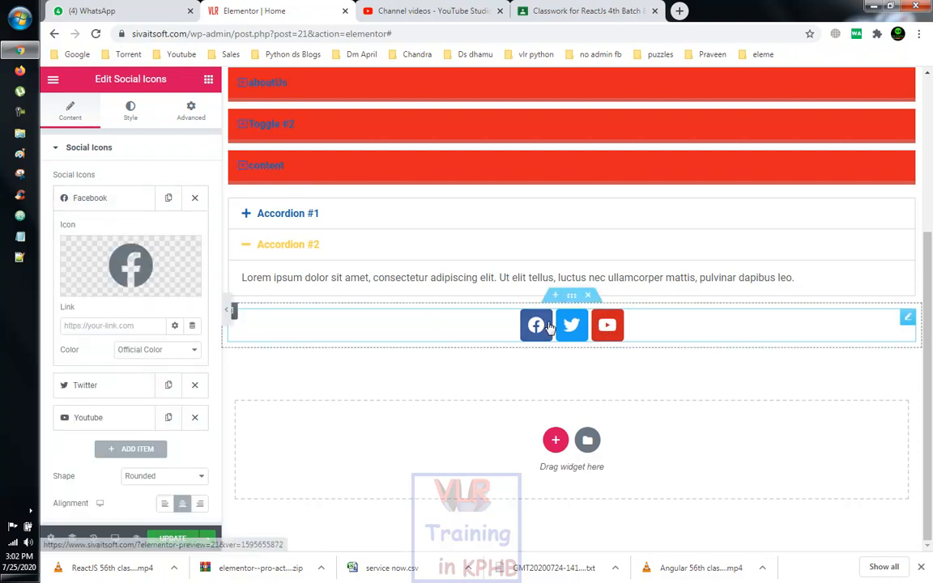
left_click(152, 353)
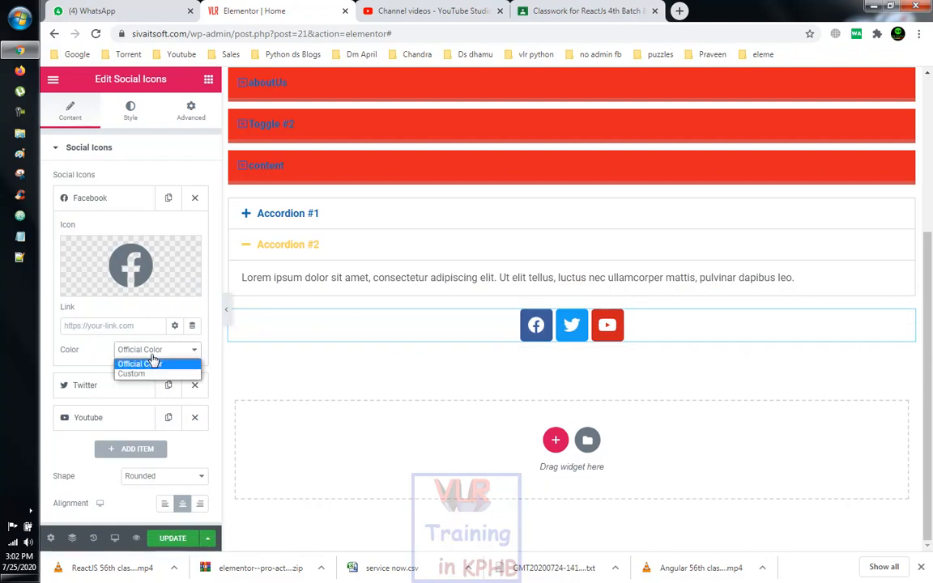
left_click(152, 363)
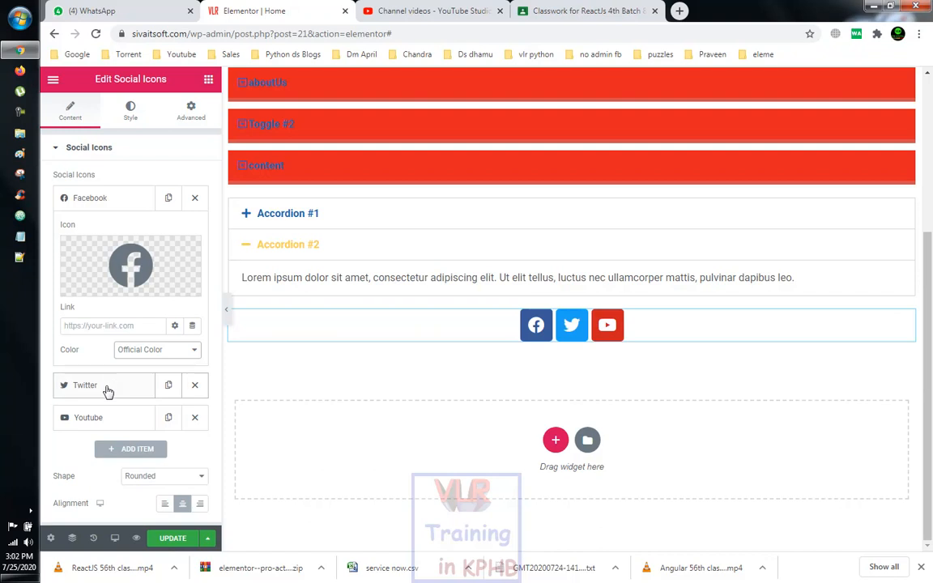
left_click(106, 385)
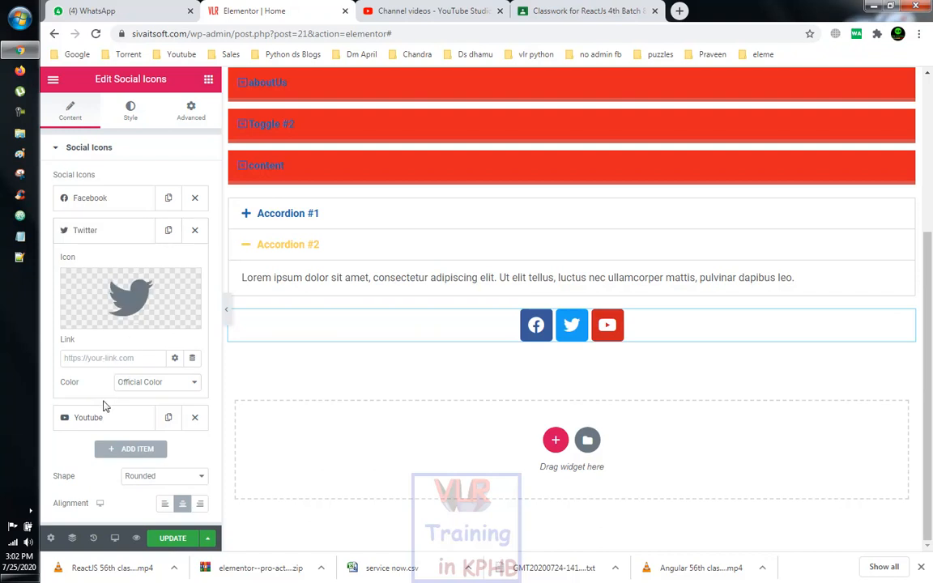
scroll(117, 389, "down", 2)
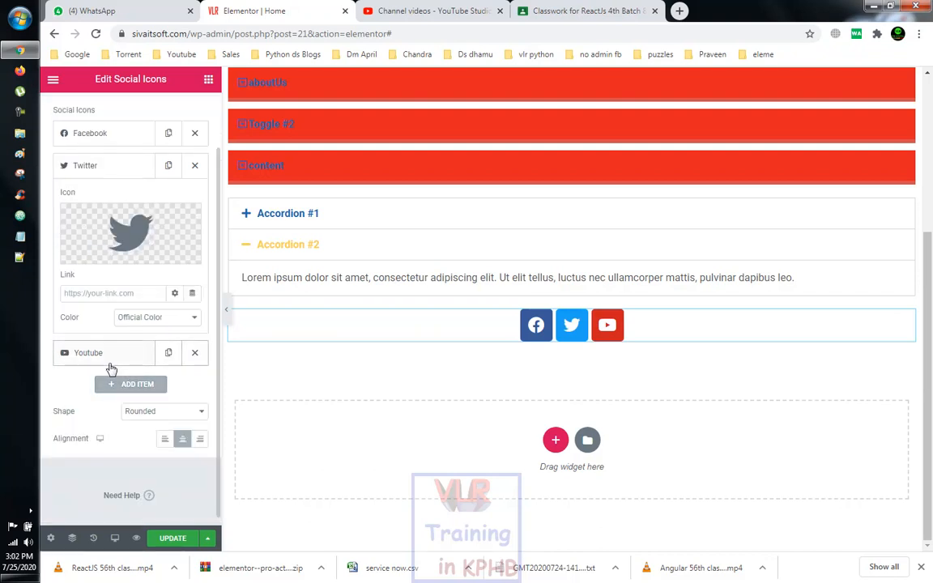
left_click(111, 357)
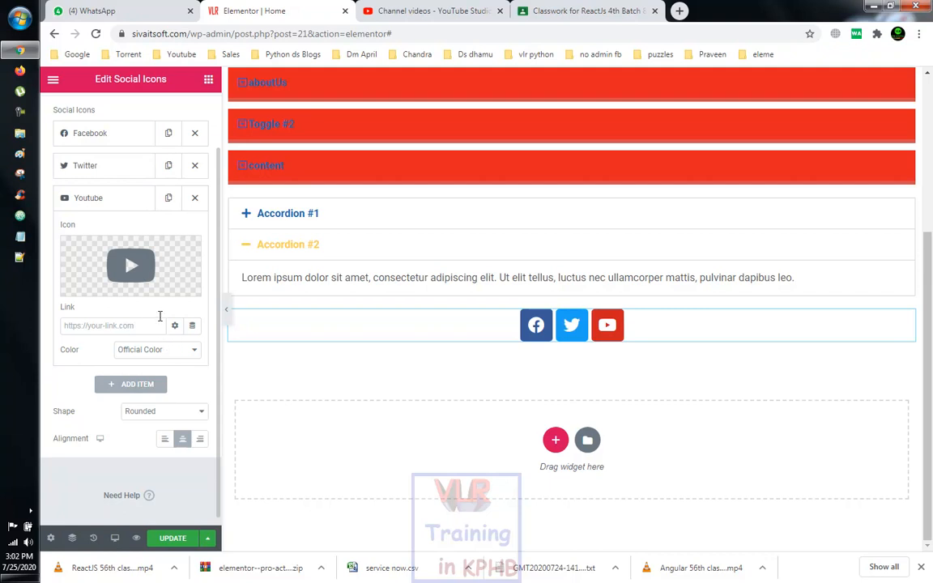
Step: Add a fourth item to the social icons and enter LinkedIn as its link
left_click(173, 419)
left_click(173, 419)
left_click(129, 385)
left_click(80, 357)
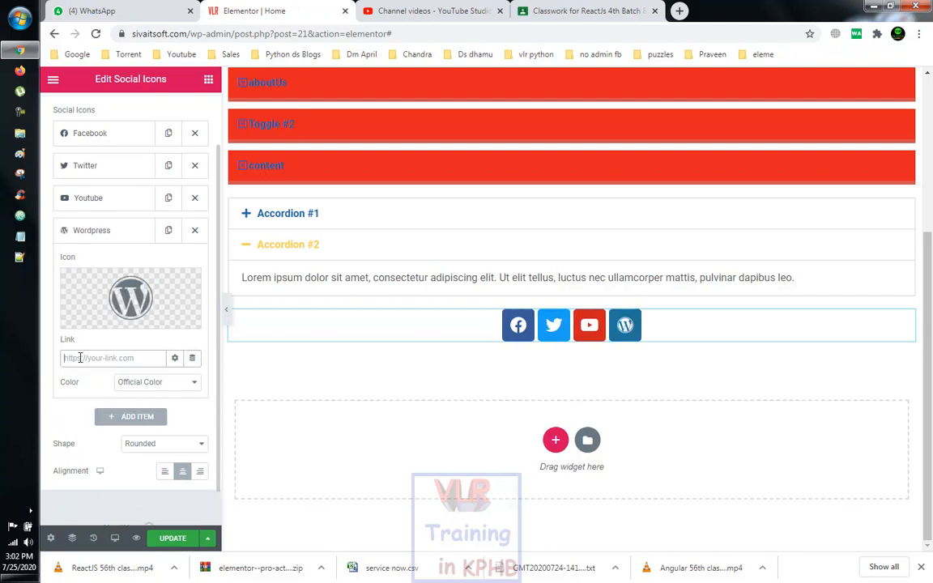
type("LinkedIn")
Step: Set the fourth item's icon to Linkedin from the icon library, filtering the icons by "link"
left_click(97, 323)
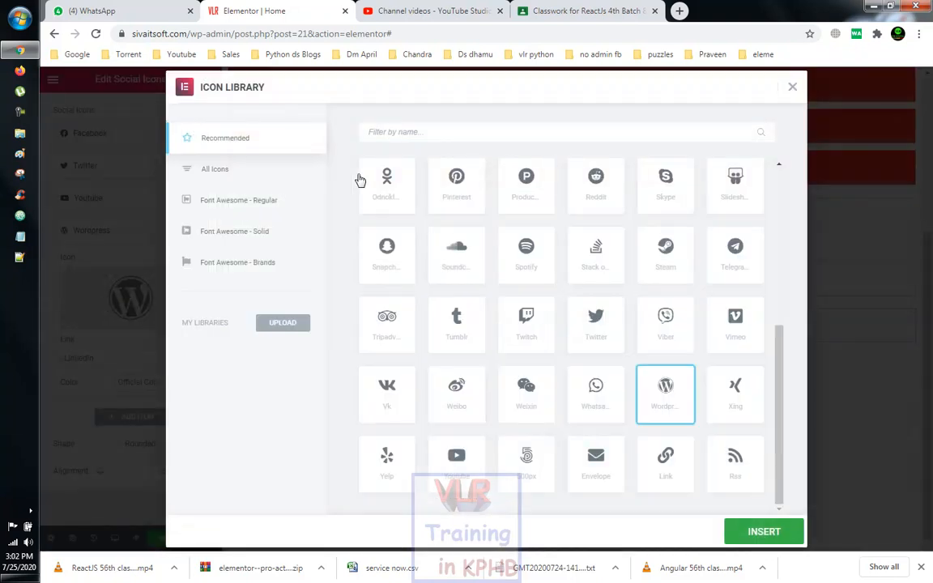
left_click(422, 136)
type("link")
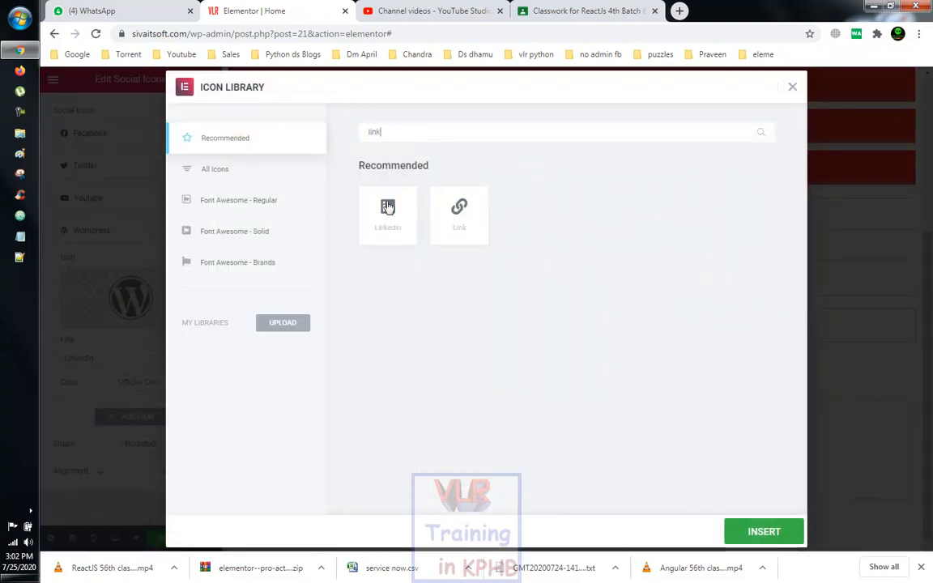
left_click(387, 208)
left_click(773, 533)
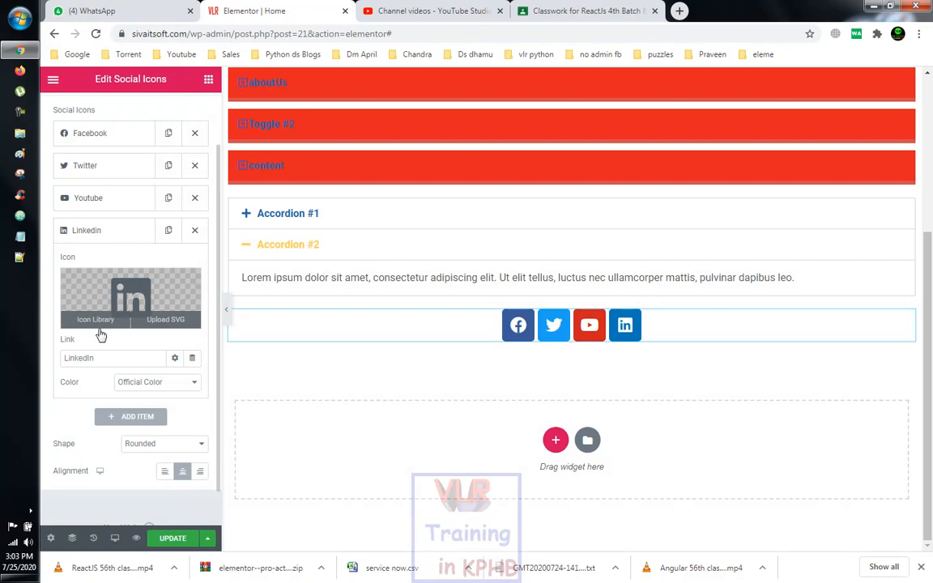
Step: Clear the link of the Linkedin item after showing its link options, and expand the Youtube item's settings
scroll(92, 358, "down", 1)
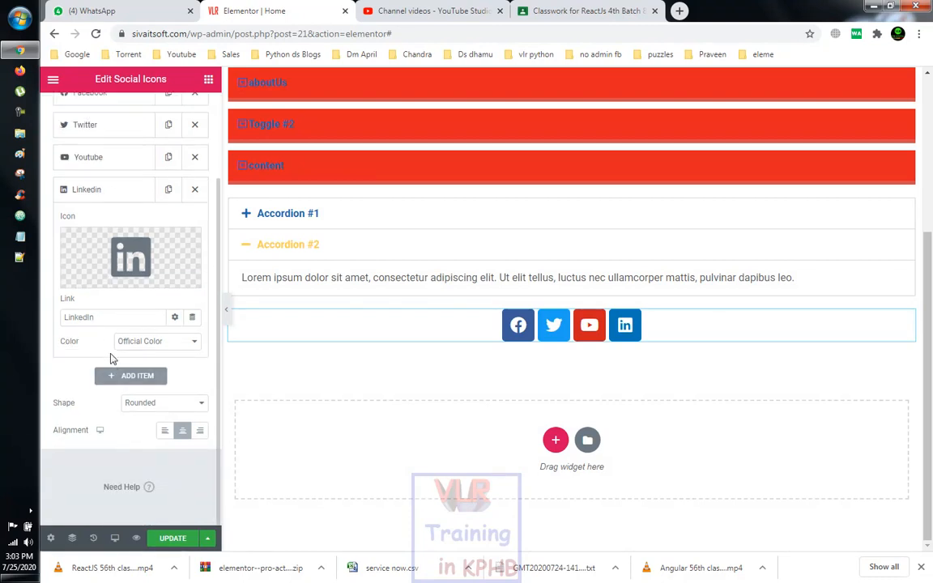
left_click(174, 316)
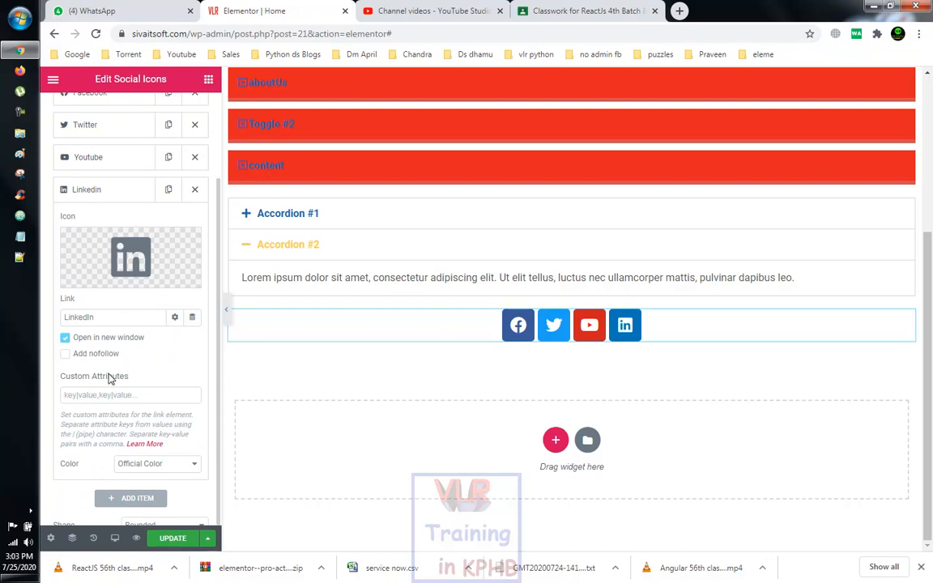
left_click(95, 318)
left_click_drag(108, 316, 34, 322)
key("BackSpace")
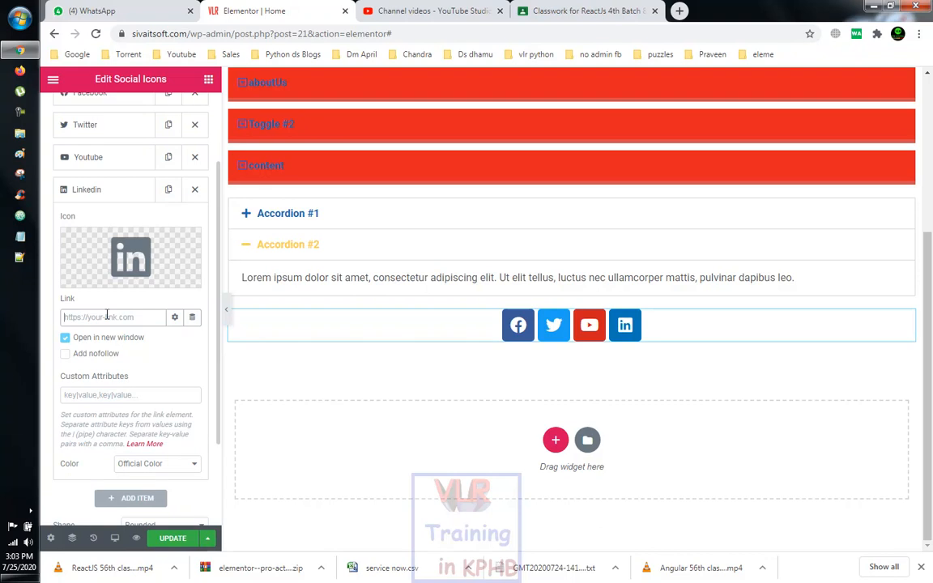
left_click(85, 157)
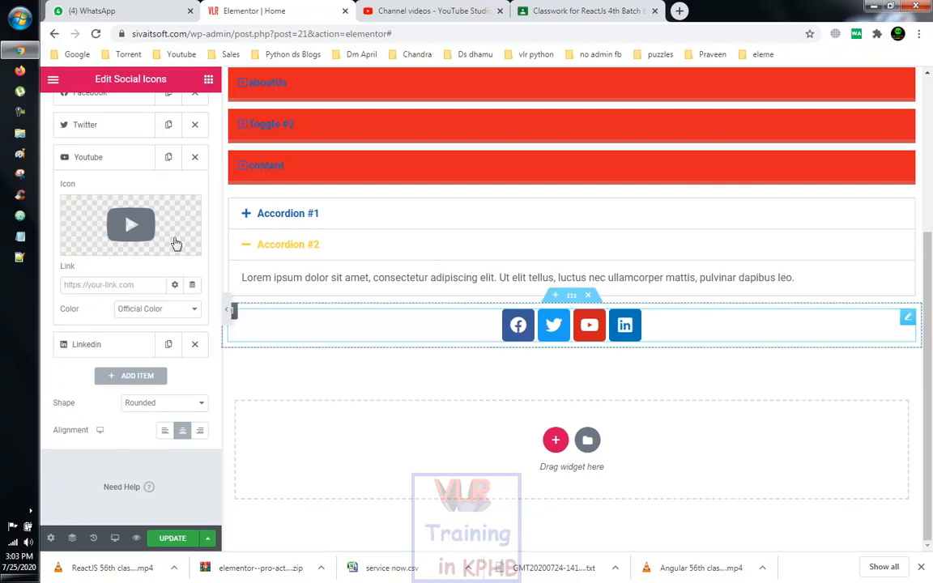
Step: Check the Linkedin item's link options and add a fifth item to the social icons
left_click(86, 343)
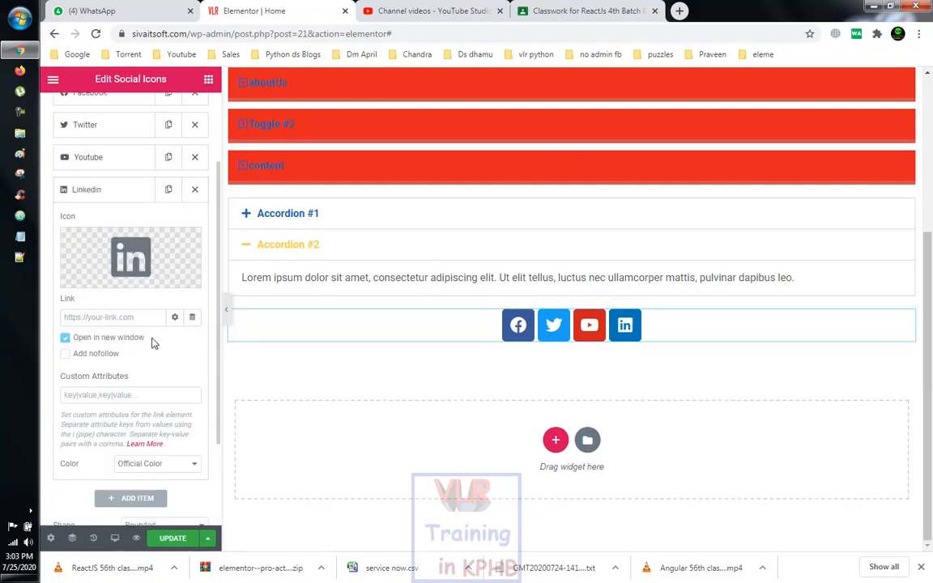
left_click(122, 316)
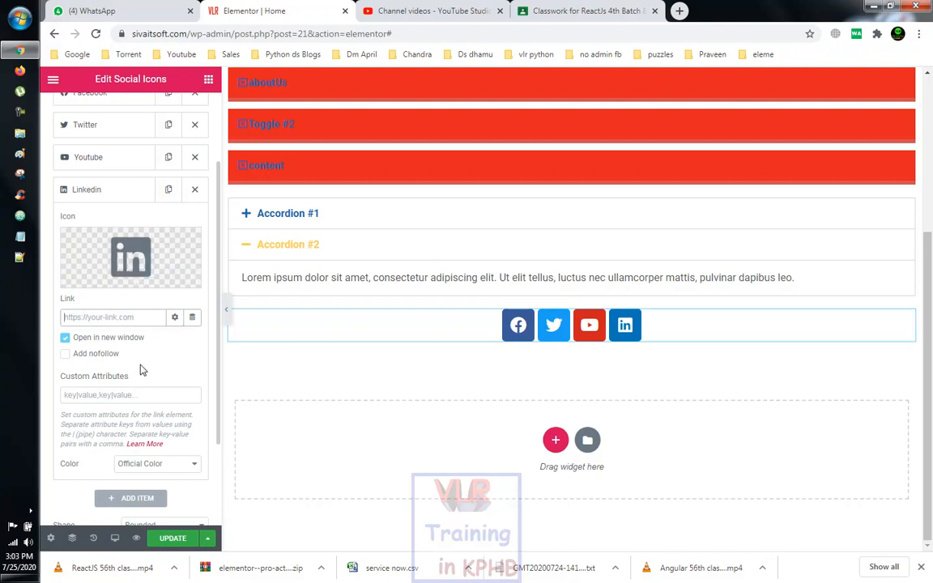
scroll(138, 368, "down", 1)
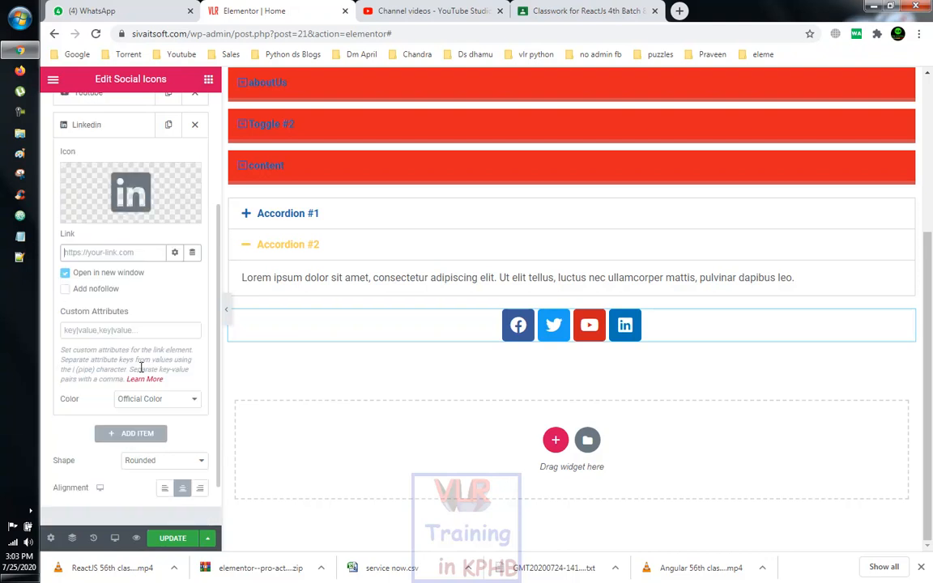
left_click(132, 442)
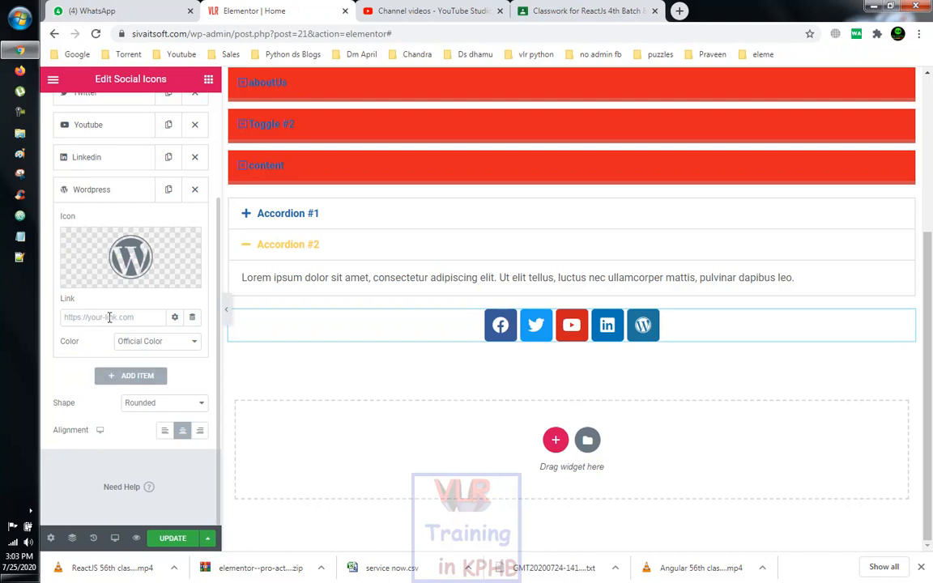
Step: Set the social icons' shape to Circle after trying Rounded and Square, and align them Left after trying Right
left_click(114, 159)
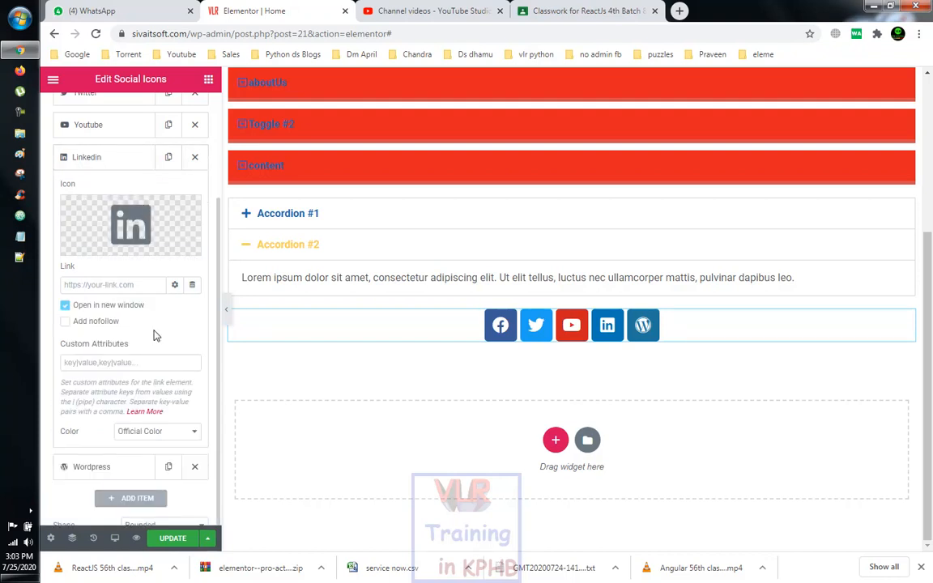
scroll(157, 336, "down", 2)
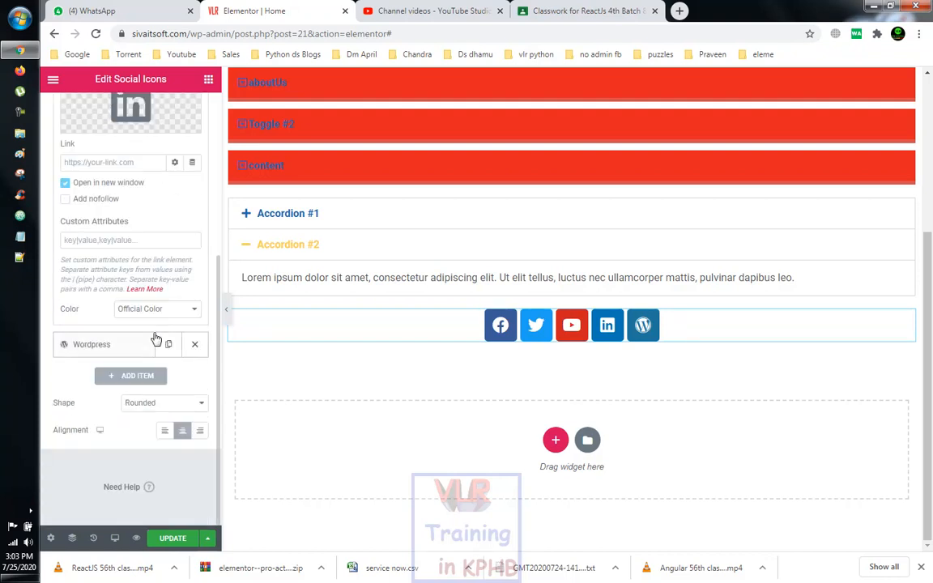
left_click(136, 405)
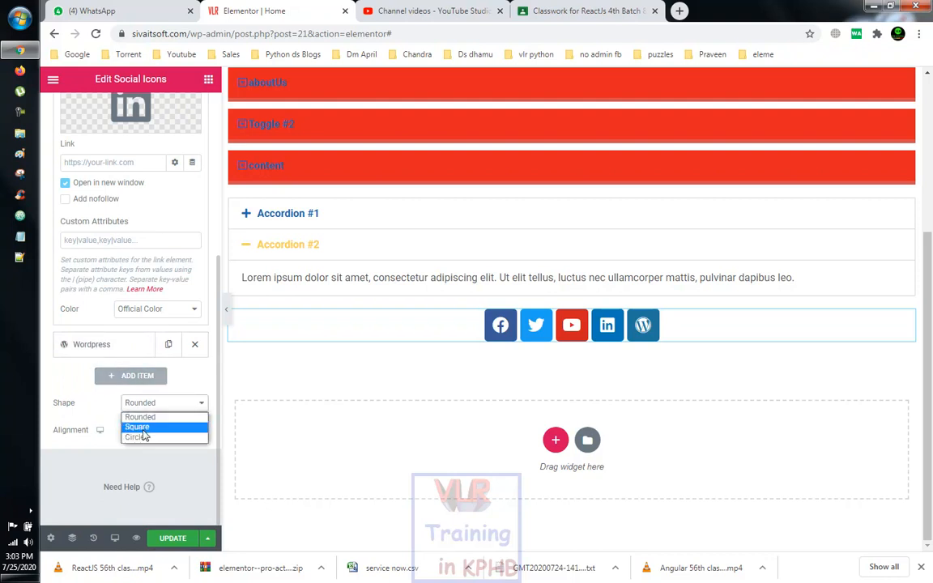
left_click(147, 417)
left_click(149, 407)
left_click(149, 427)
left_click(154, 405)
left_click(142, 436)
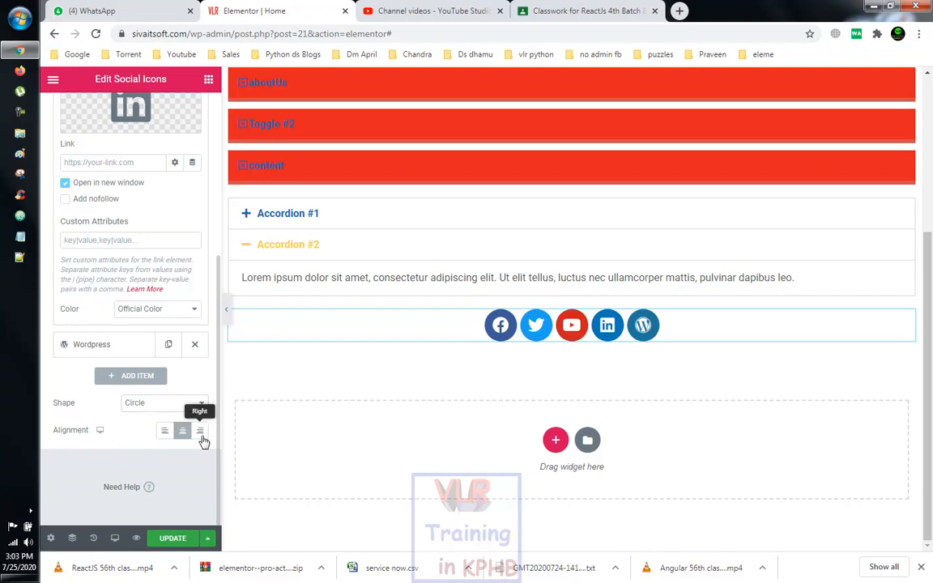
left_click(199, 430)
left_click(165, 433)
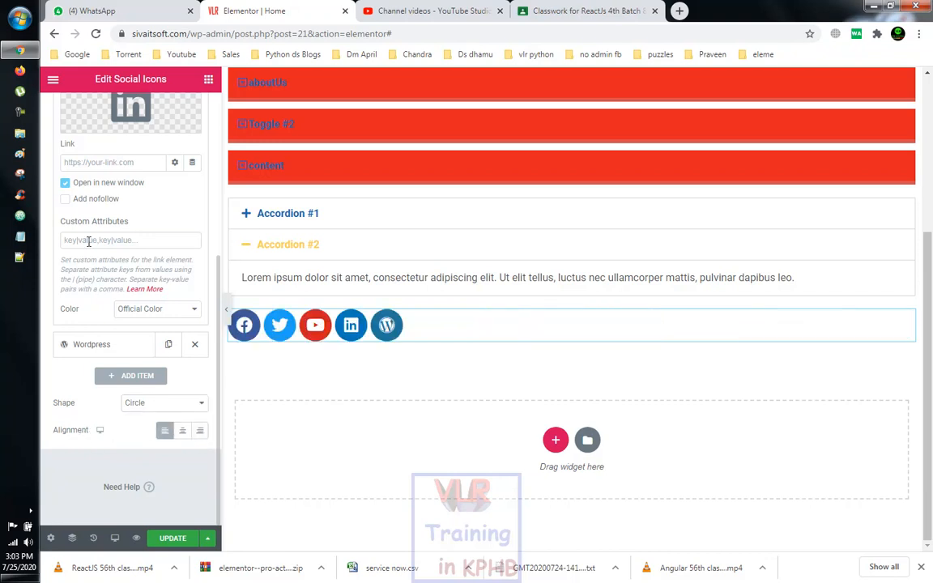
Step: Style the social icons with size 71, padding 0.7 and spacing 28
scroll(166, 270, "up", 3)
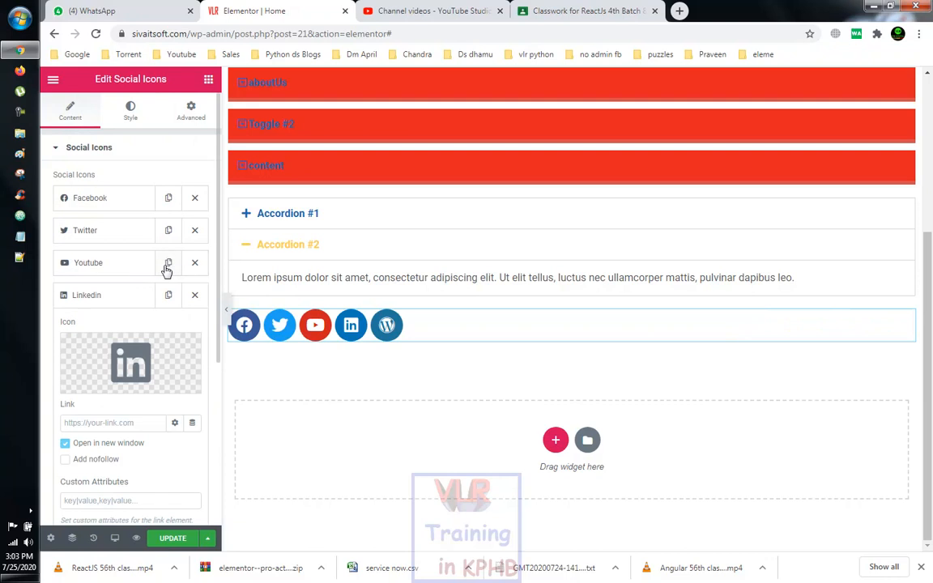
left_click(129, 111)
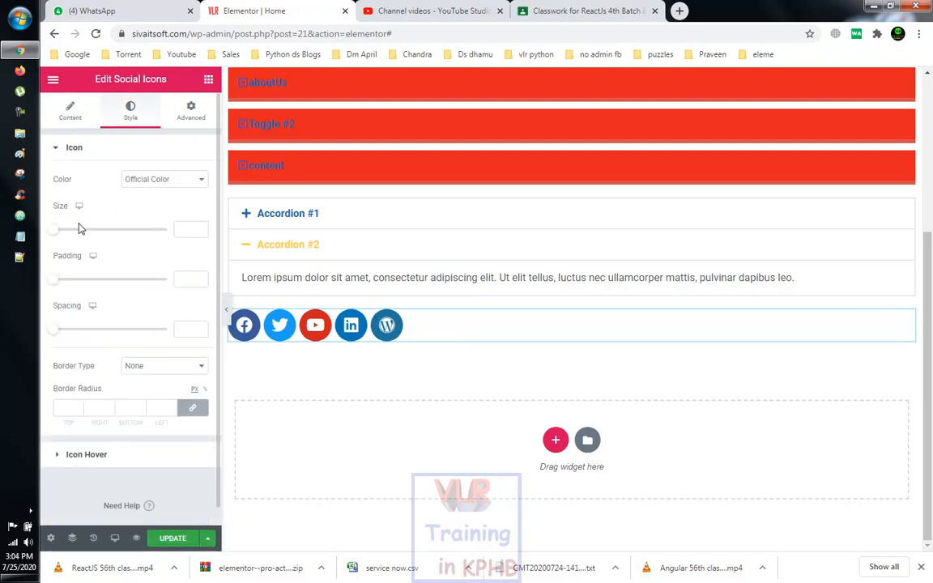
left_click_drag(53, 231, 79, 234)
left_click_drag(52, 284, 68, 282)
left_click_drag(56, 329, 91, 329)
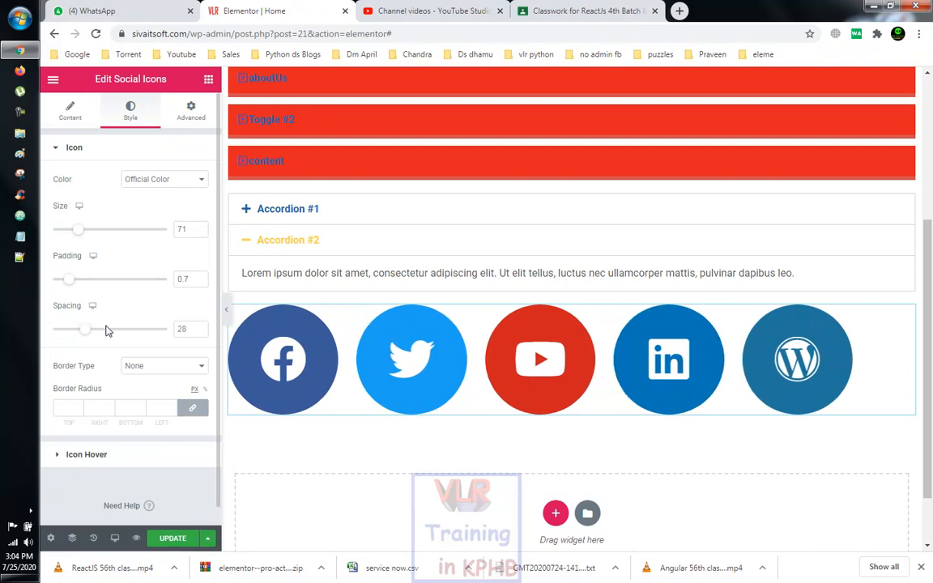
Step: Give the social icons a Solid border and look over the border width, color and radius options
left_click(170, 374)
left_click(153, 387)
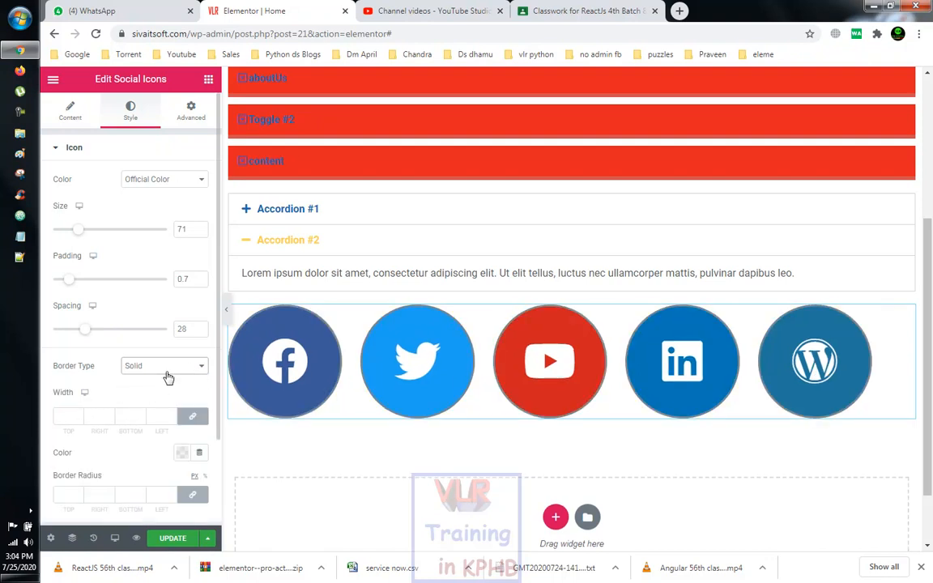
left_click(156, 366)
left_click(93, 384)
scroll(139, 411, "down", 1)
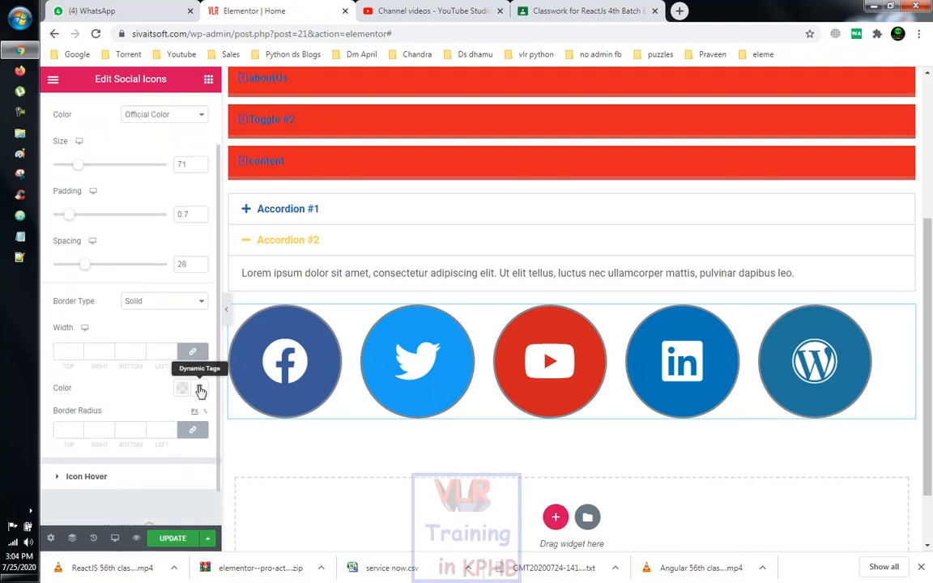
scroll(148, 385, "down", 1)
Step: Set the social icons' hover border color to the red preset swatch
left_click(148, 433)
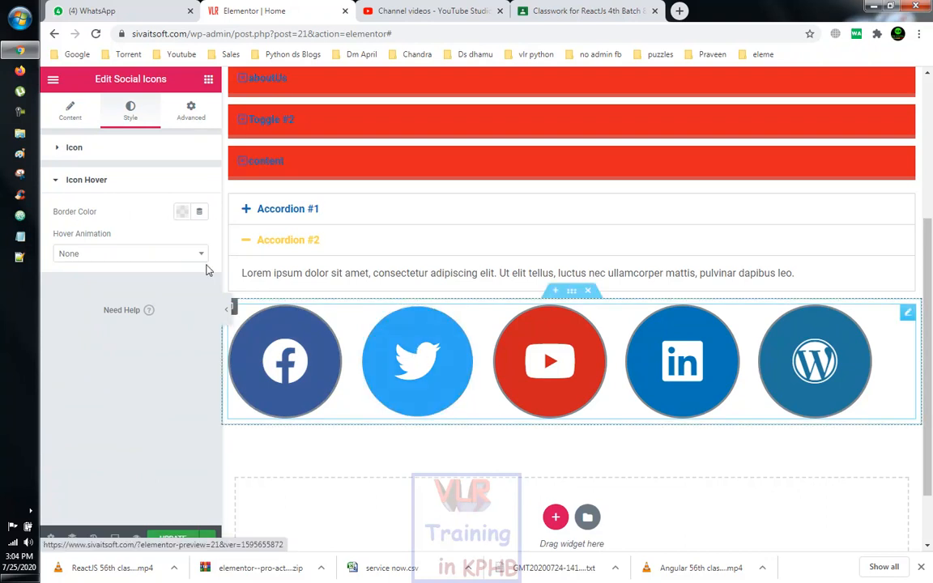
left_click(181, 215)
left_click(256, 245)
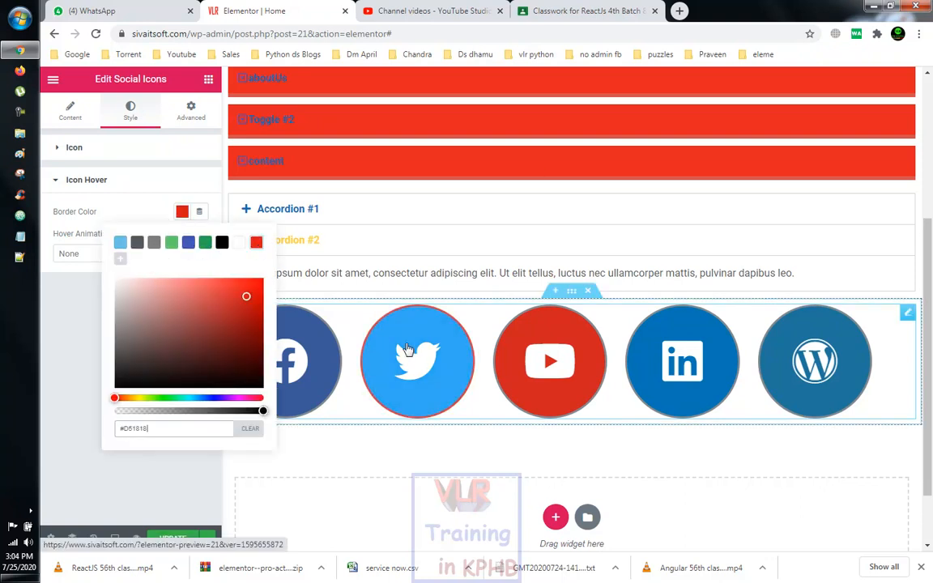
left_click(77, 291)
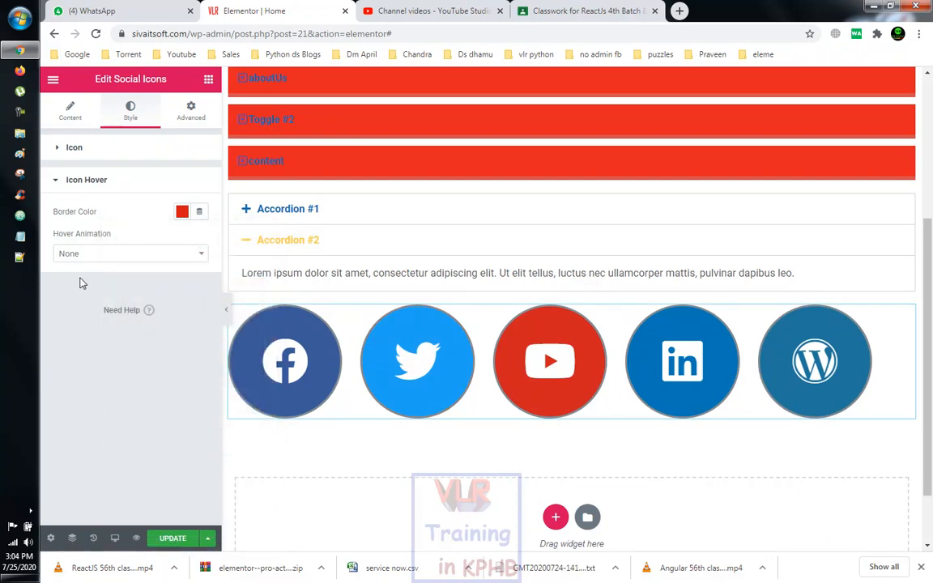
Step: Try the Shrink and Pulse hover animations on the social icons and set the hover animation to Pop
left_click(112, 257)
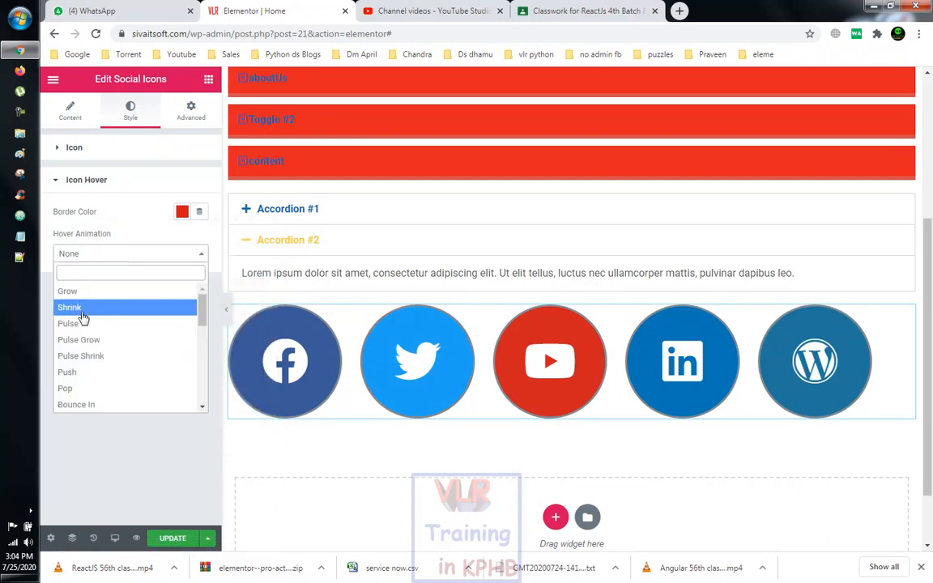
left_click(85, 307)
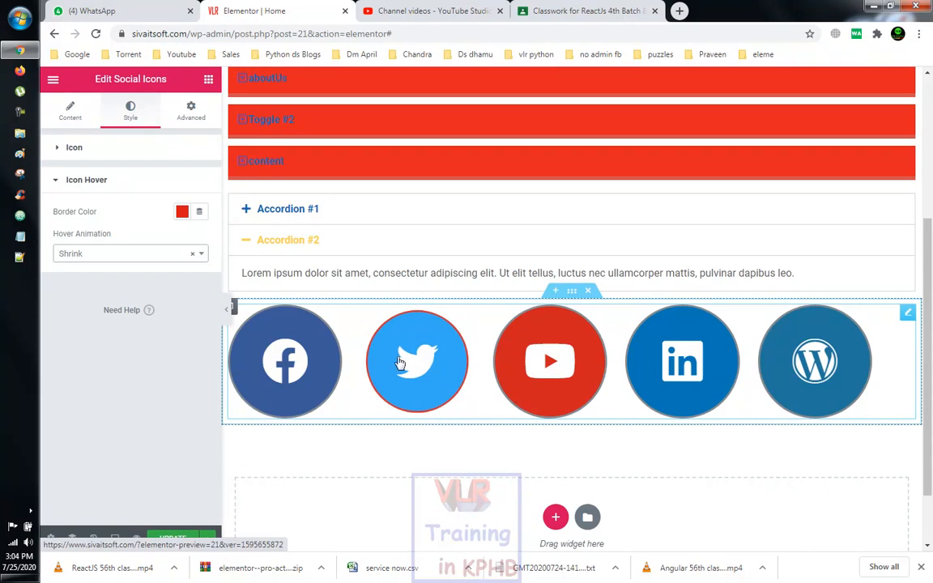
left_click(109, 255)
left_click(112, 326)
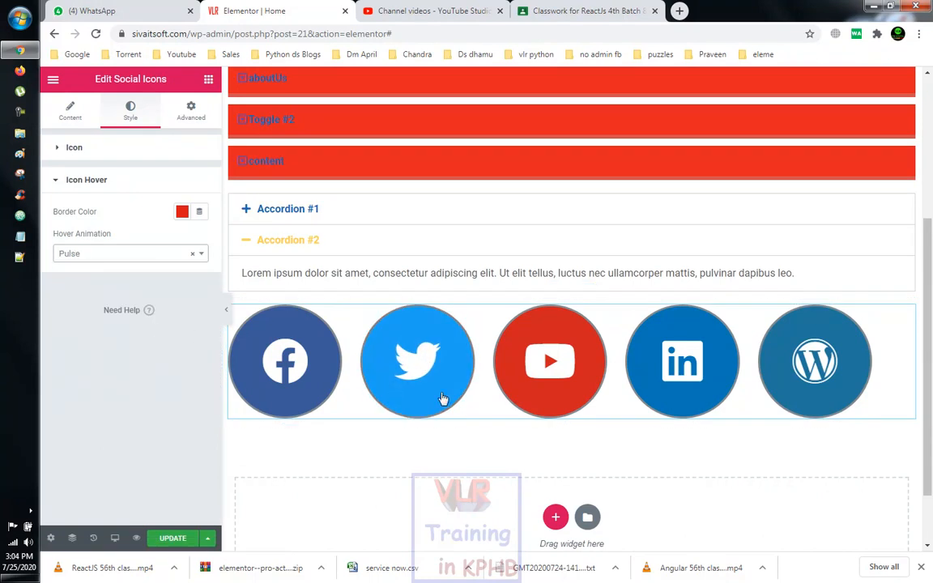
left_click(128, 256)
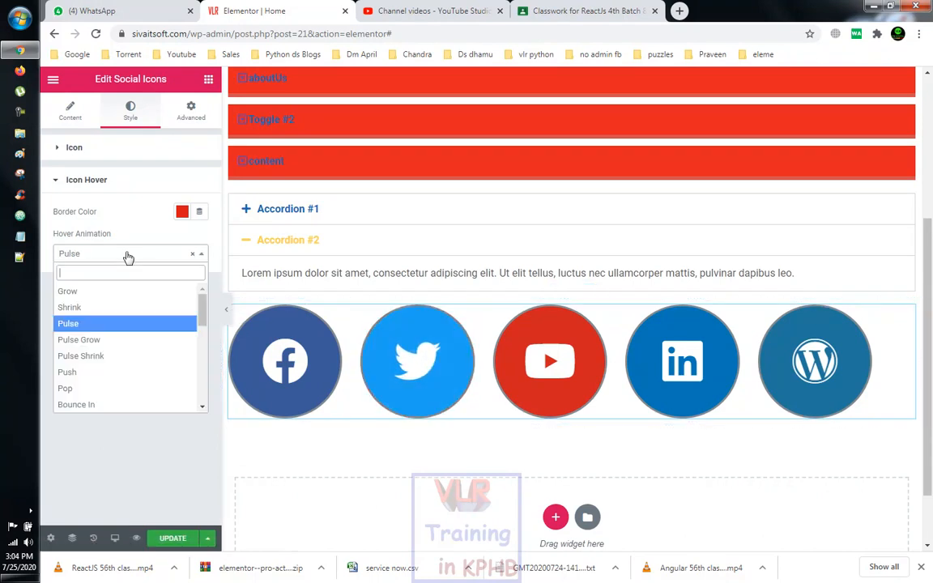
left_click(78, 389)
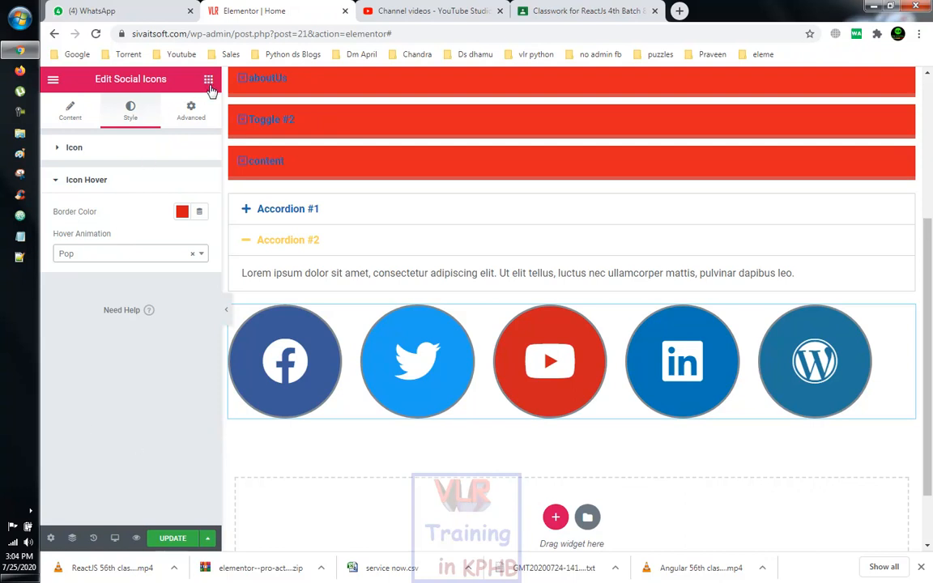
Step: Add an Alert widget from the General widgets directly below the social icons
left_click(208, 80)
scroll(139, 346, "down", 9)
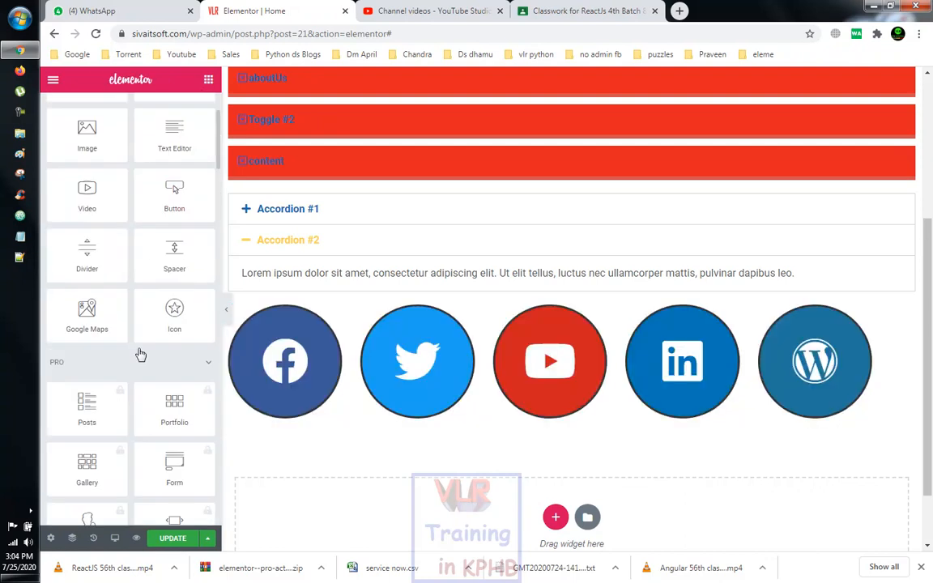
scroll(139, 355, "down", 3)
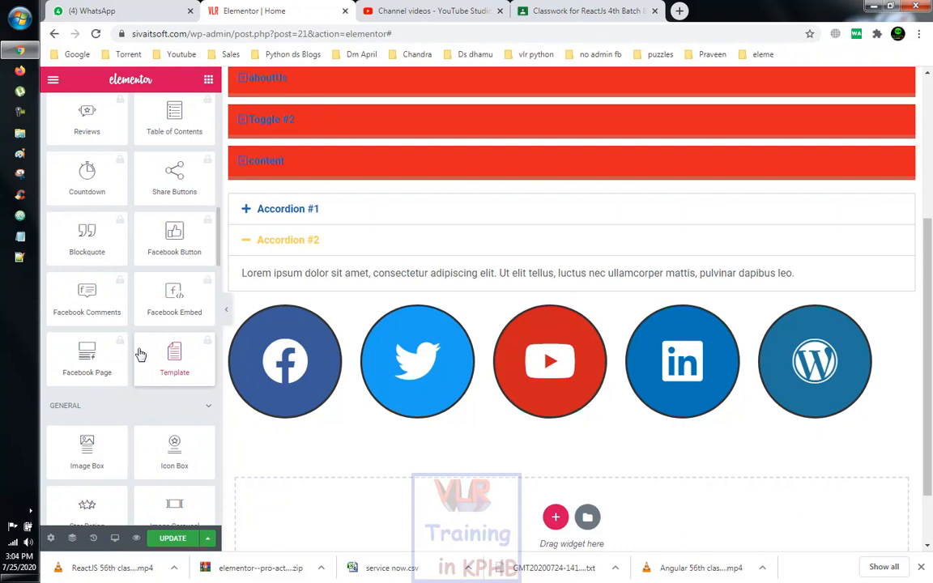
scroll(140, 354, "down", 5)
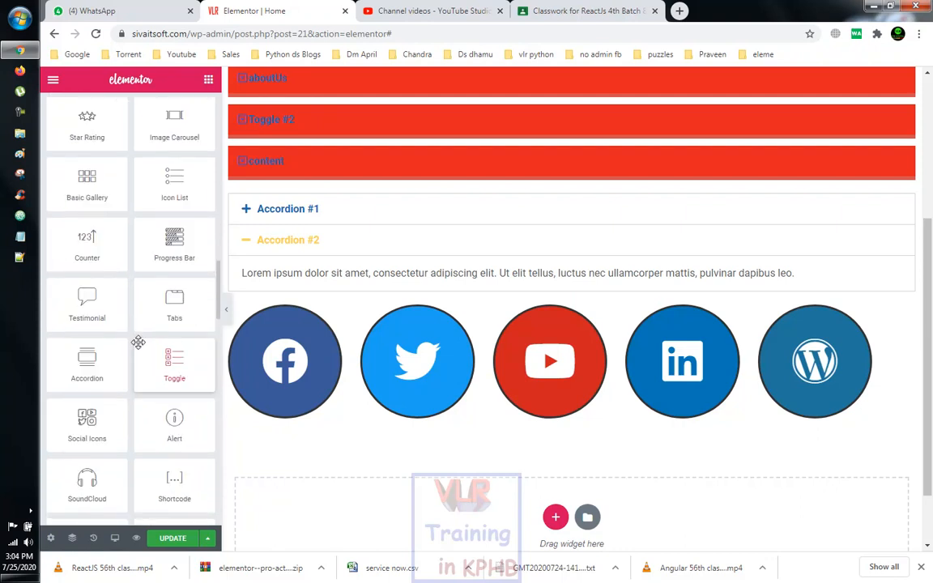
scroll(137, 343, "down", 1)
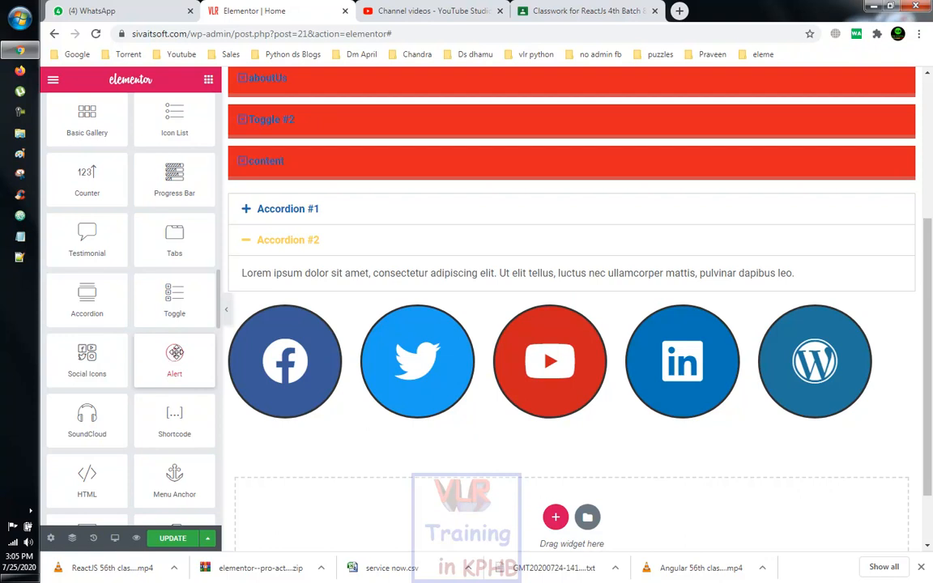
scroll(364, 365, "down", 1)
left_click(555, 440)
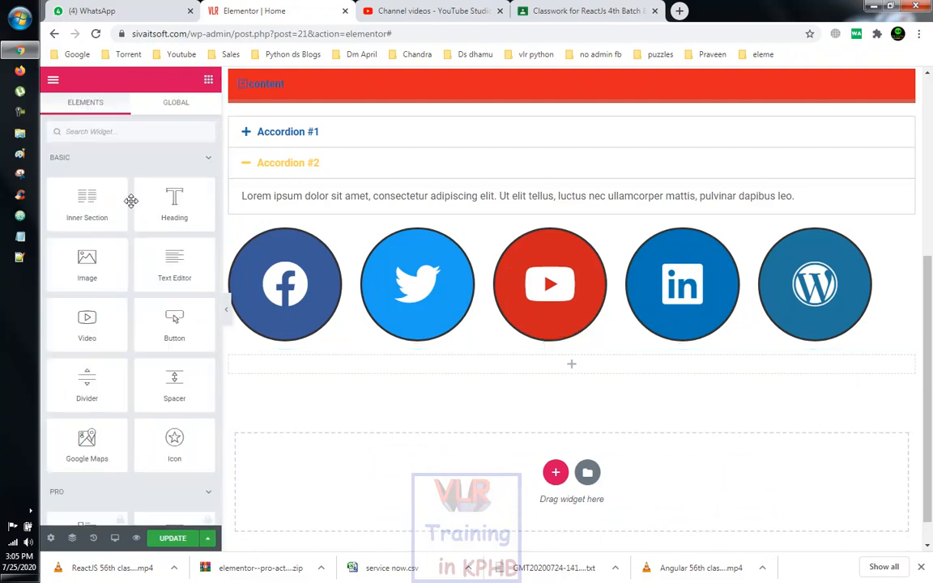
scroll(133, 391, "down", 10)
scroll(136, 395, "down", 8)
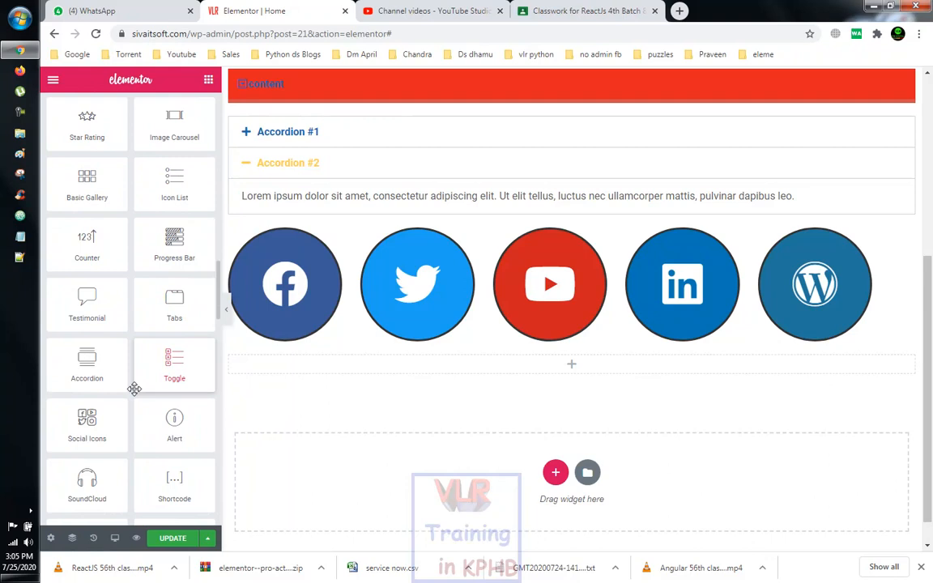
left_click_drag(172, 423, 560, 379)
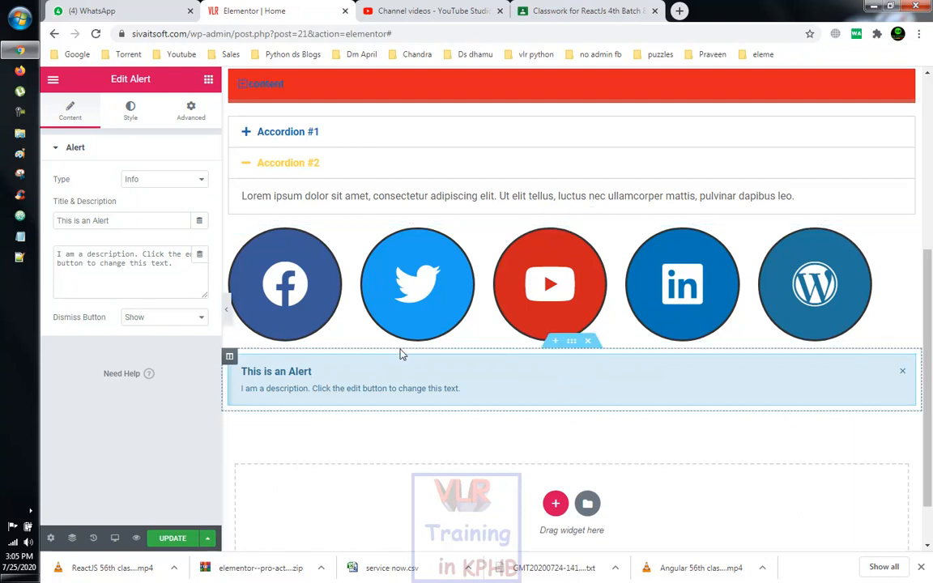
Step: Review the alert's title and description fields, and set its dismiss button to Hide
left_click(140, 226)
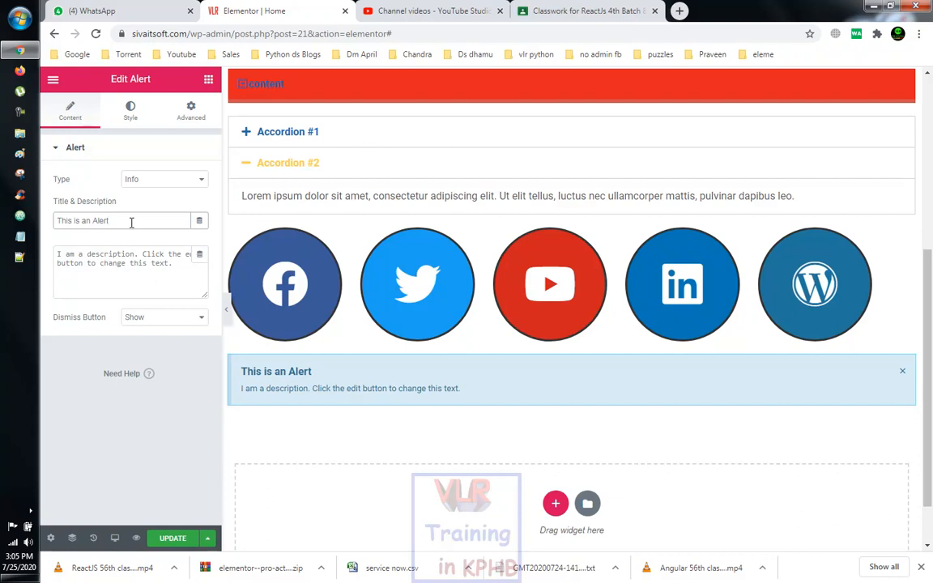
left_click(132, 275)
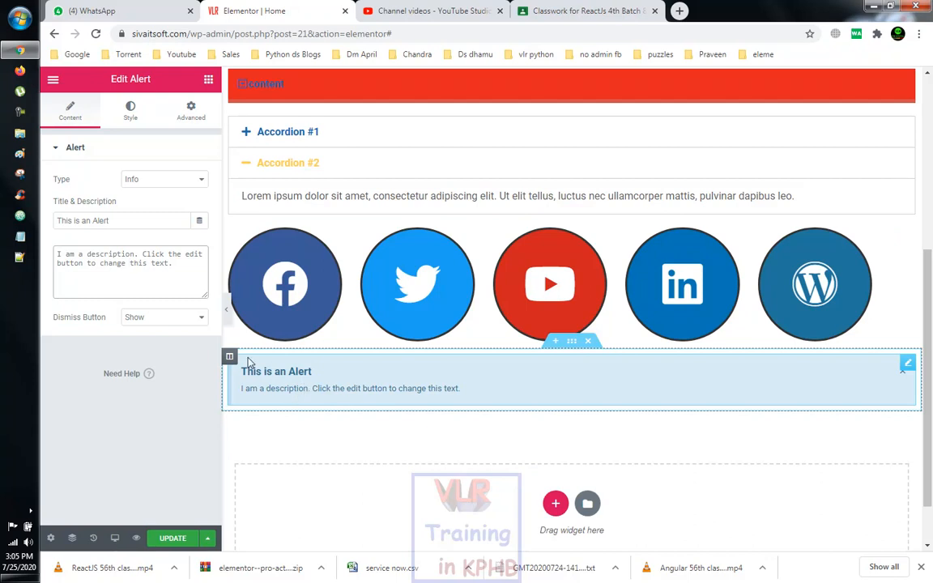
left_click(169, 317)
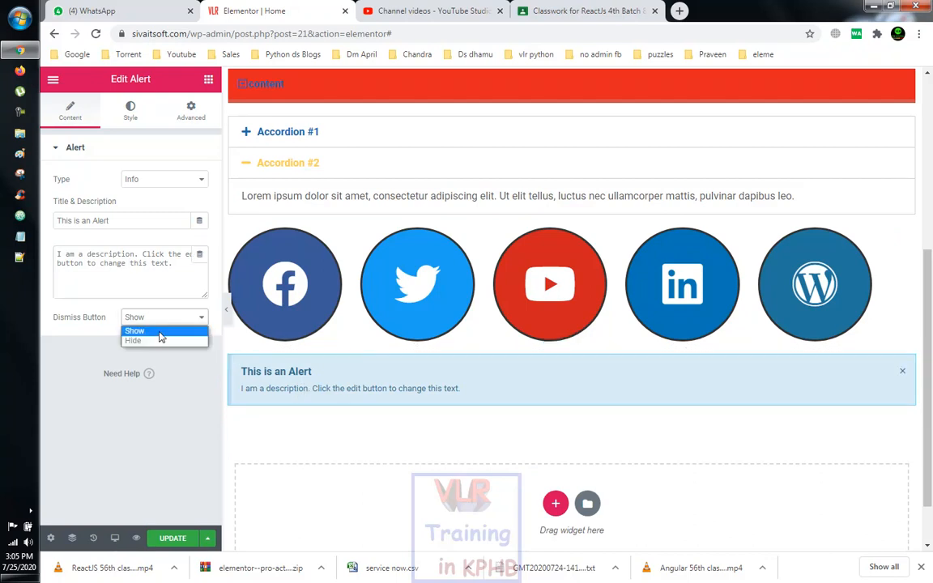
left_click(81, 220)
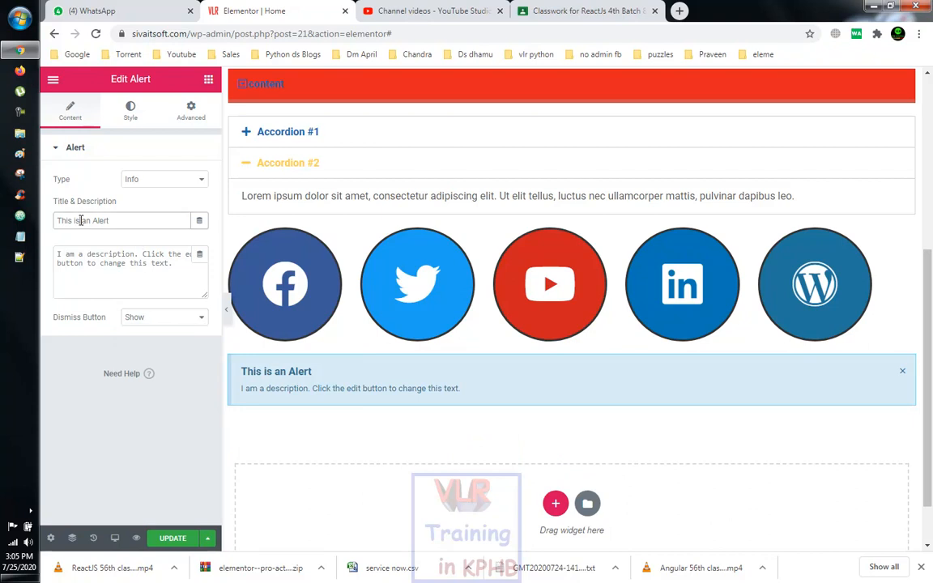
left_click(144, 273)
left_click(182, 318)
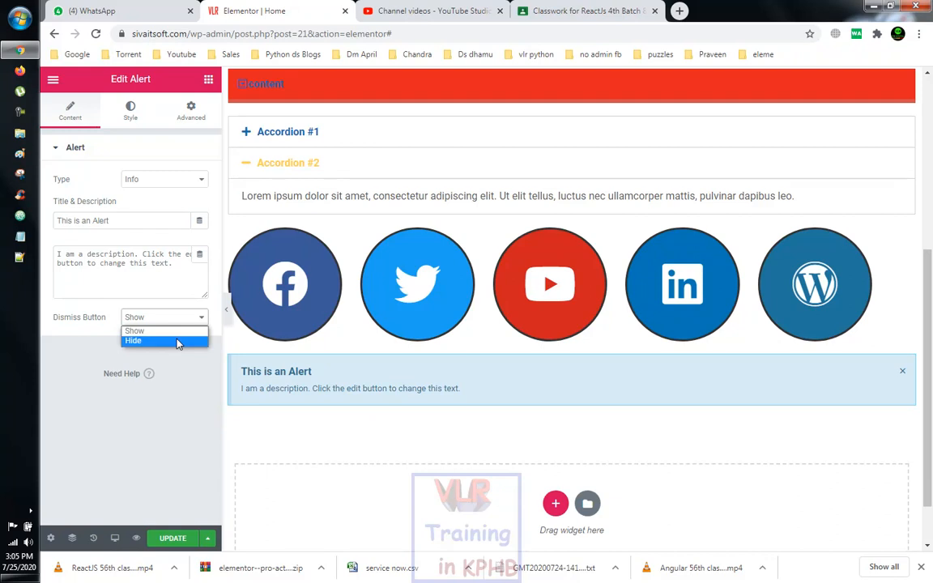
left_click(178, 343)
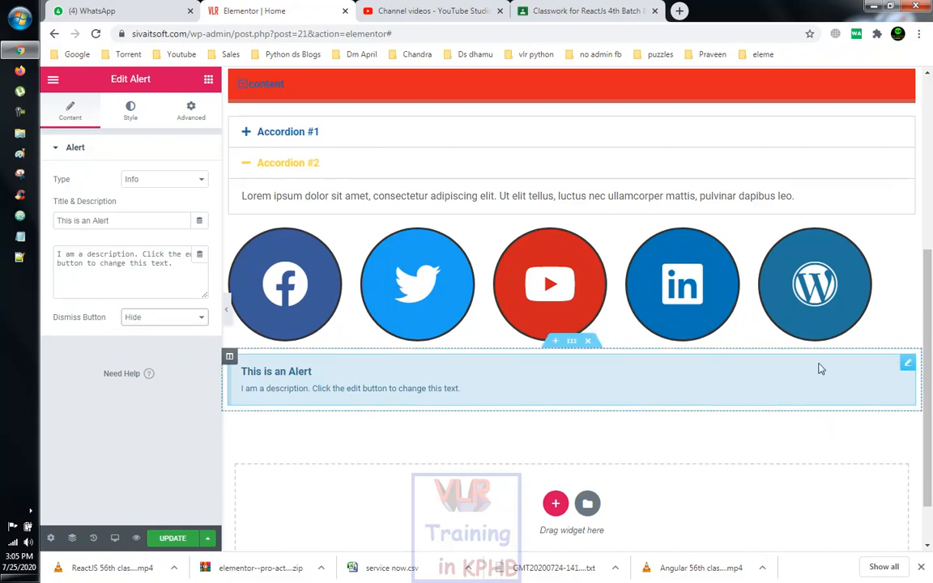
Step: Set the alert's dismiss button to Show and its left border width to 78
left_click(166, 318)
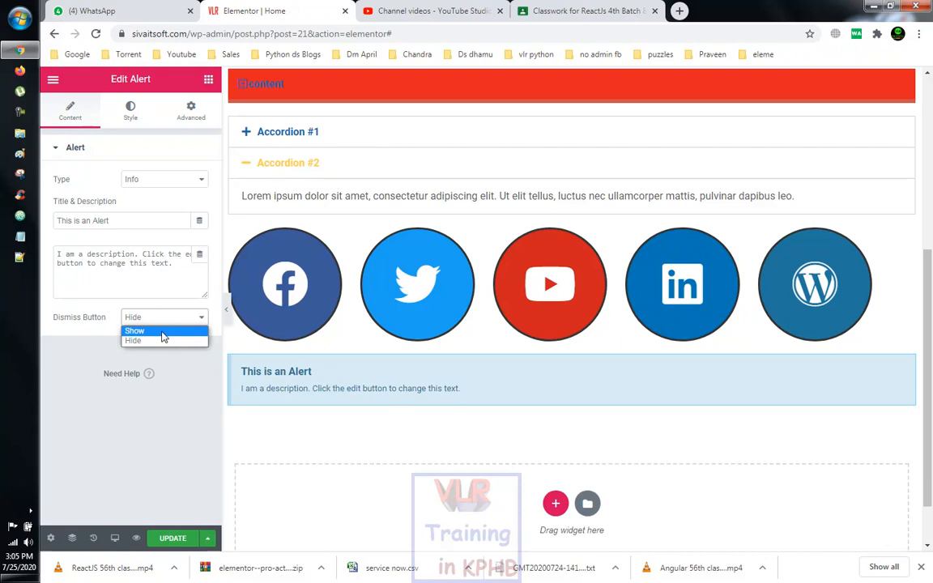
left_click(161, 332)
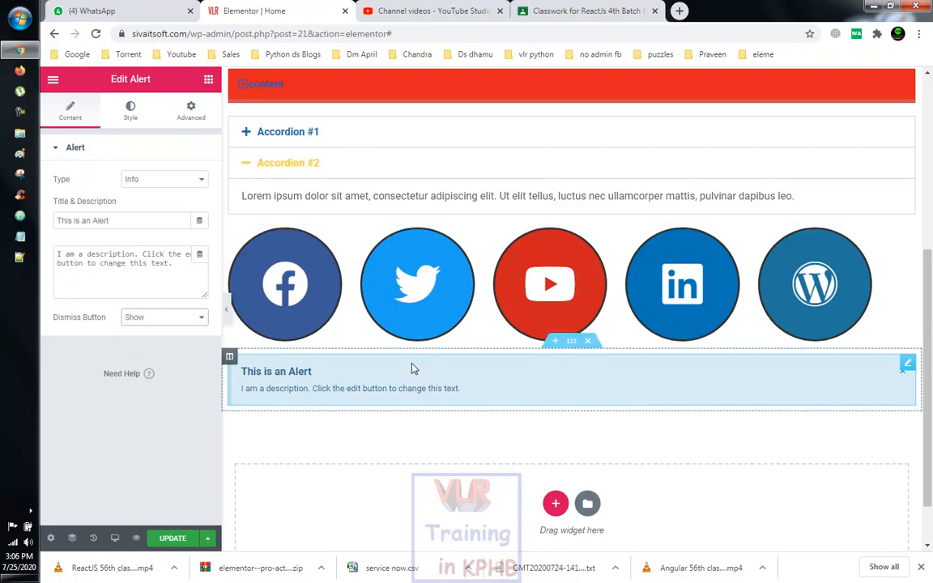
left_click(130, 110)
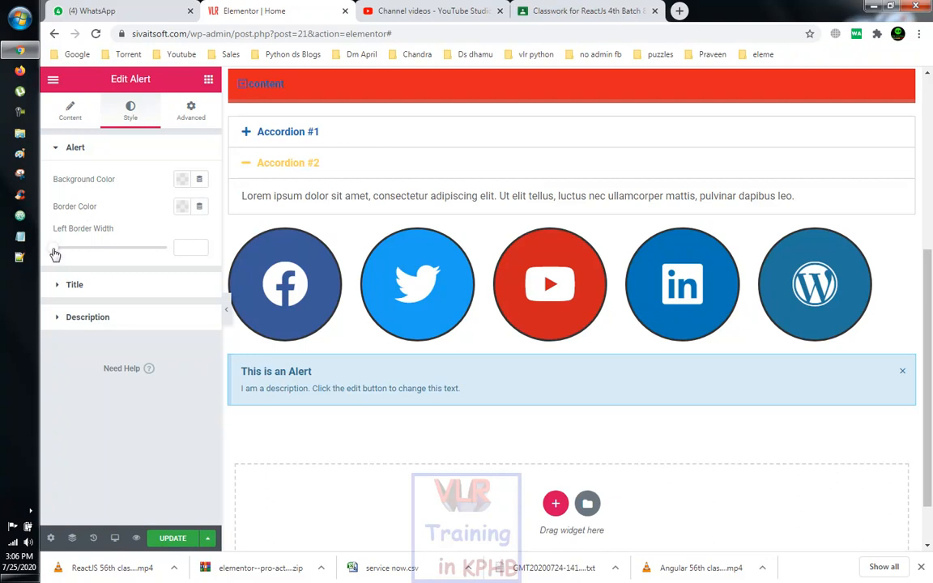
left_click_drag(57, 254, 144, 251)
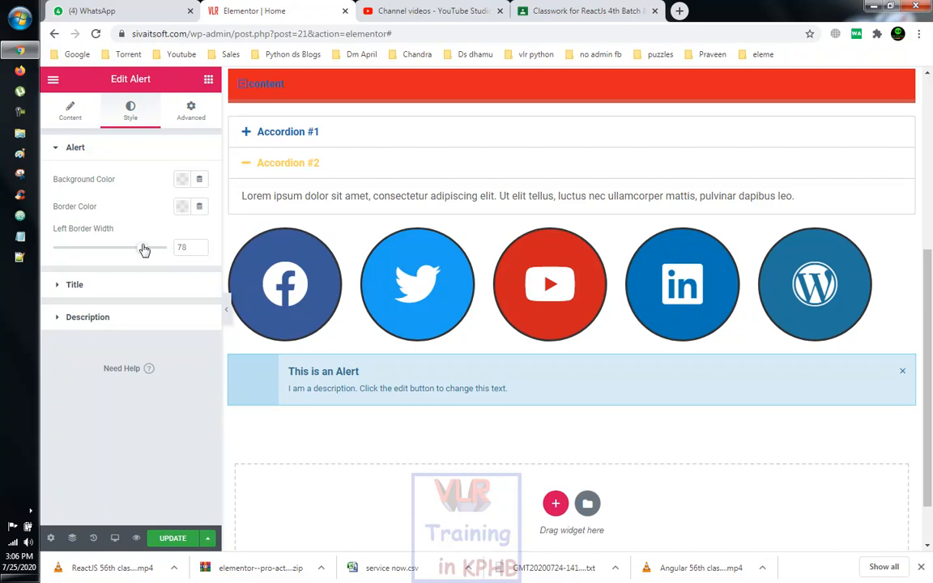
Step: Check the alert's title and description style options, and update the page to save the changes
left_click(75, 285)
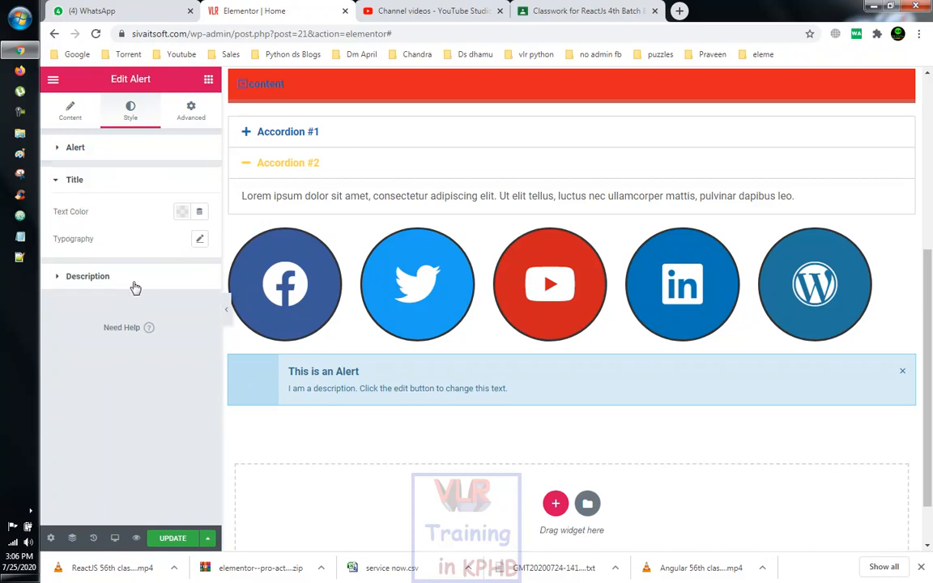
left_click(89, 277)
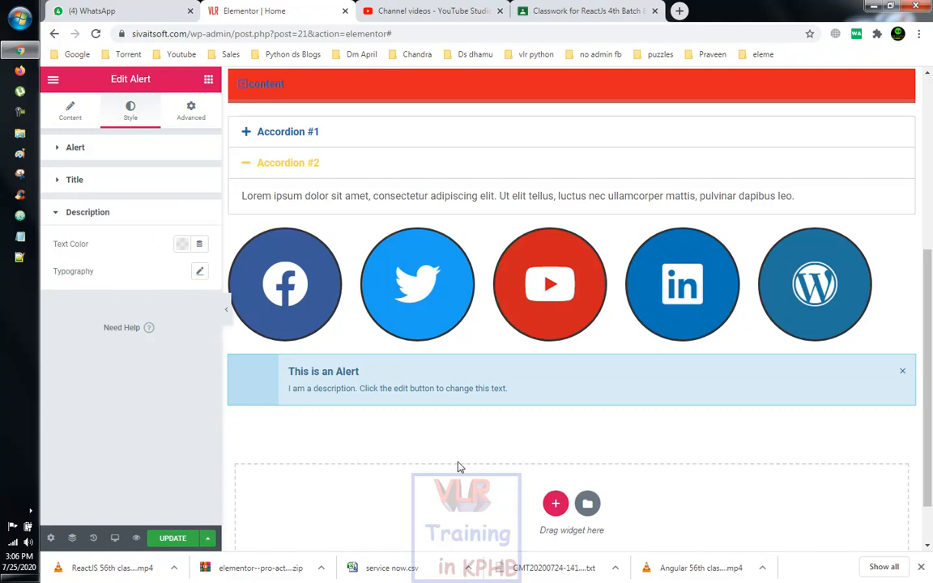
scroll(458, 453, "down", 1)
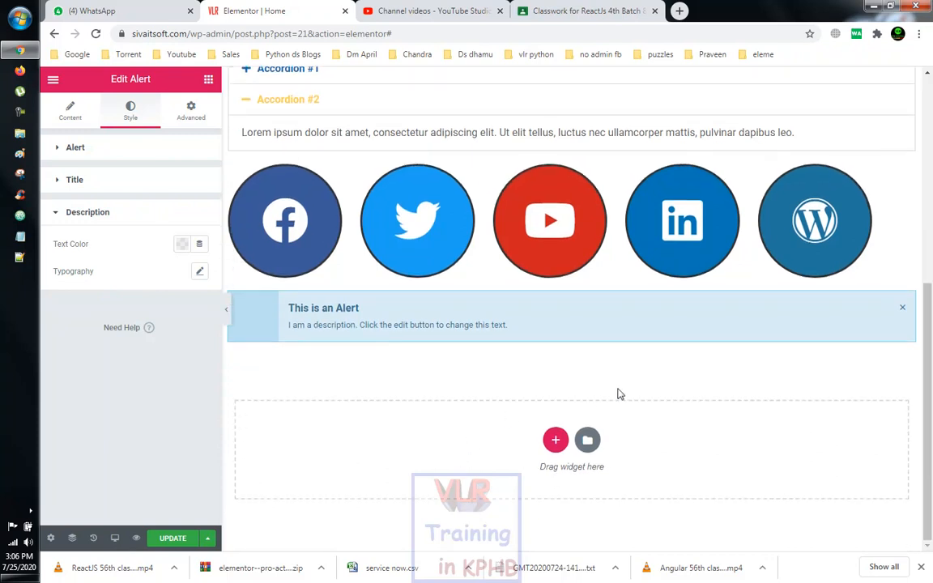
left_click(173, 538)
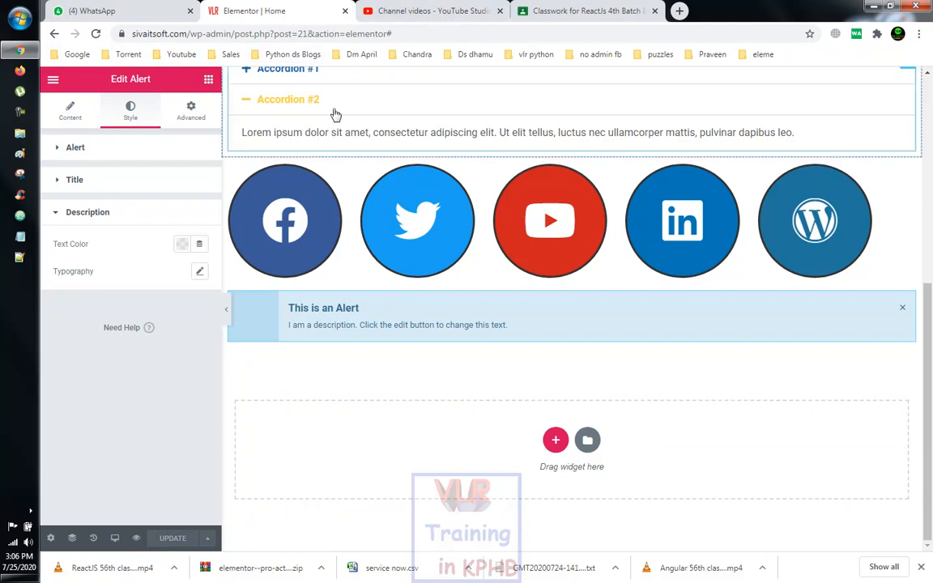
Step: Open the live home page in a new browser tab, close the Classwork tab, and view the alert below the social icons
scroll(335, 114, "up", 2)
scroll(335, 114, "up", 3)
right_click(409, 127)
left_click(435, 133)
left_click(372, 10)
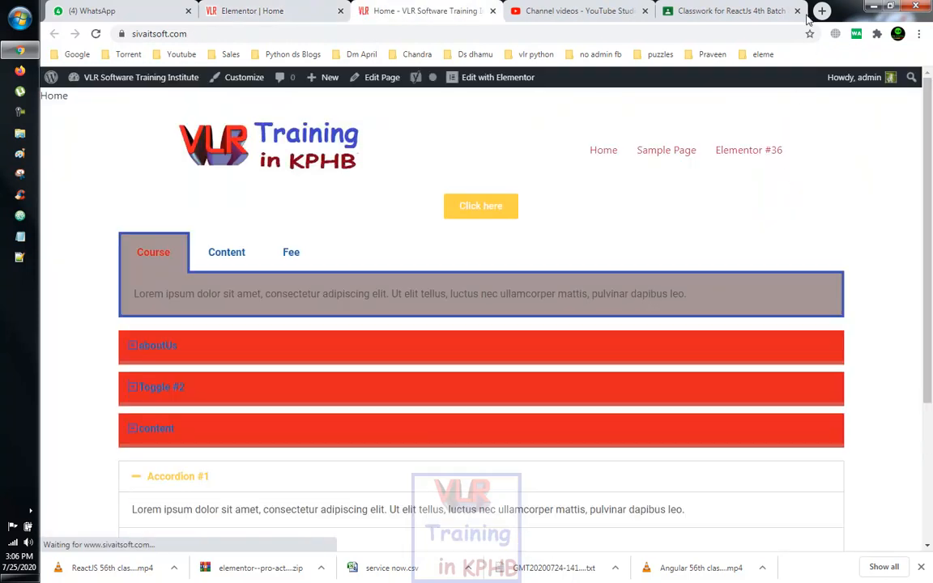
left_click(797, 10)
scroll(535, 324, "down", 3)
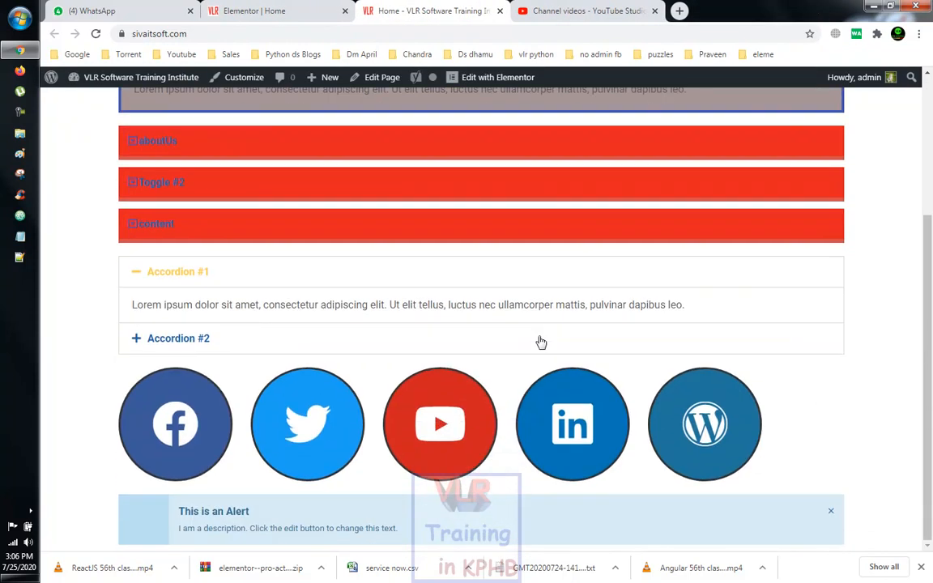
Step: Test the alert's dismiss button on the live home page and reload the page to restore the alert
left_click(830, 511)
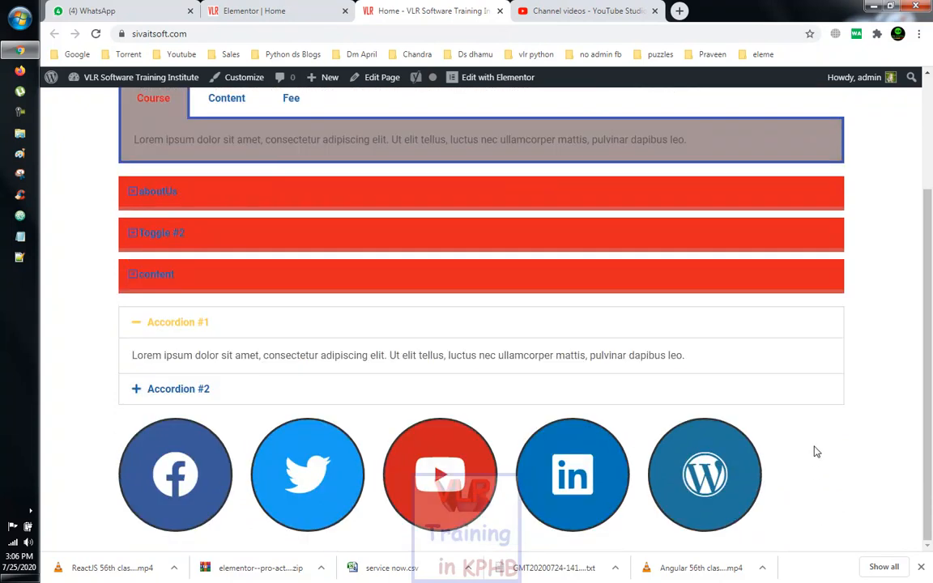
right_click(854, 321)
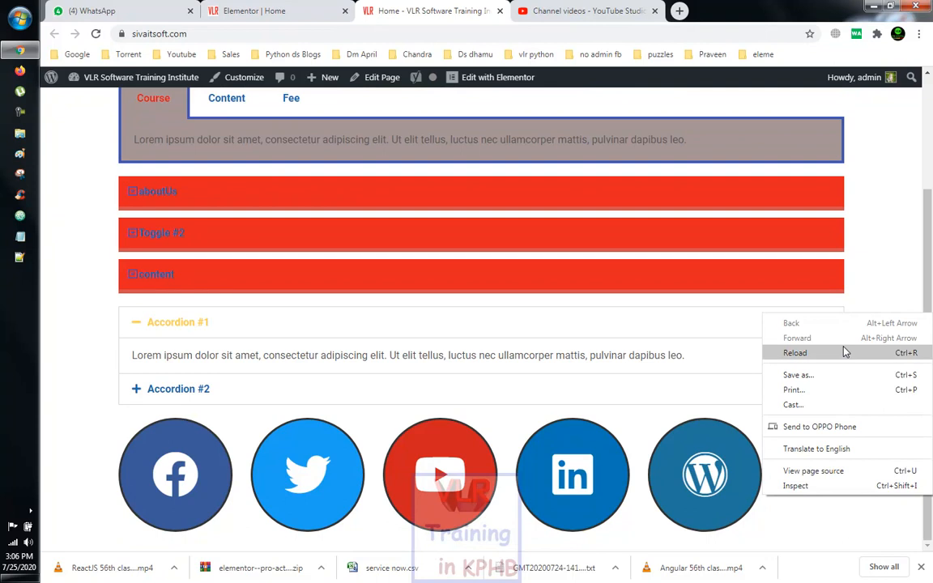
left_click(758, 315)
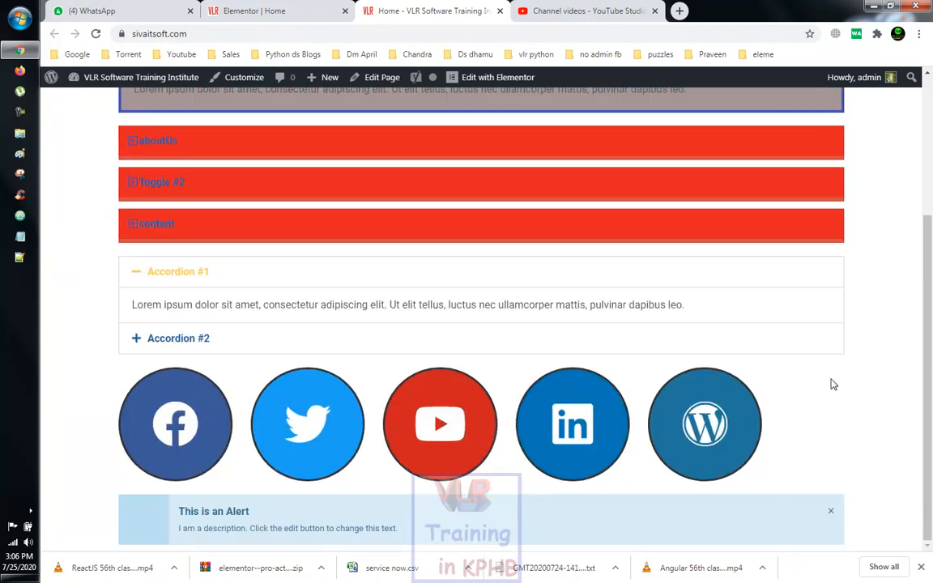